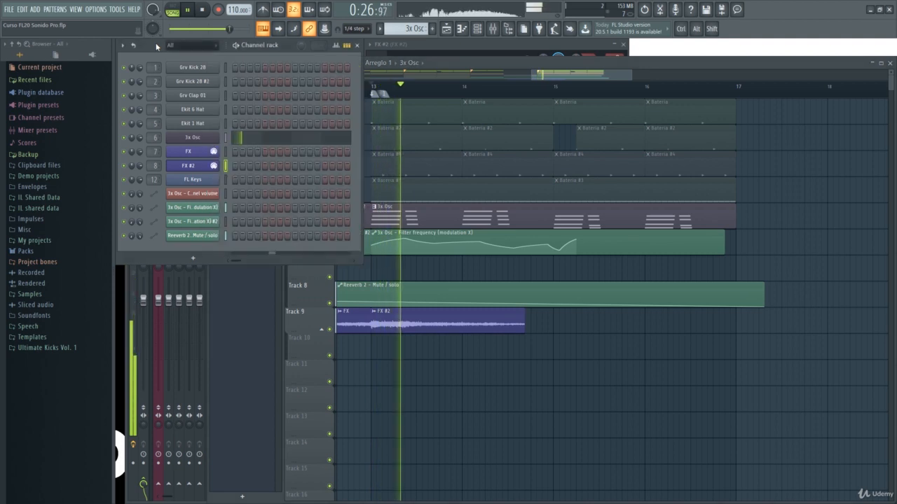
# Solo the Organ playlist track, re-enable Track 6 and Track 7, and play the arrangement back briefly
pyautogui.press('space')
pyautogui.click(351, 248)
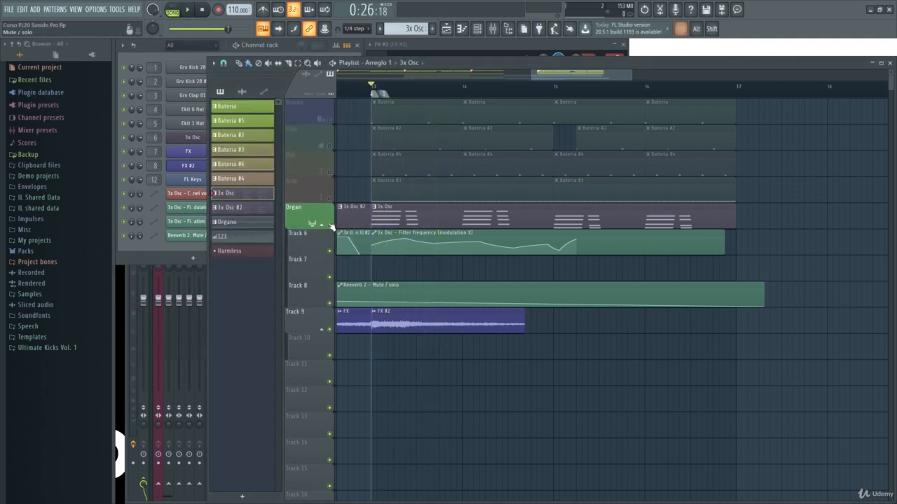
pyautogui.rightClick(329, 225)
pyautogui.press('space')
pyautogui.click(157, 45)
pyautogui.press('space')
pyautogui.click(368, 262)
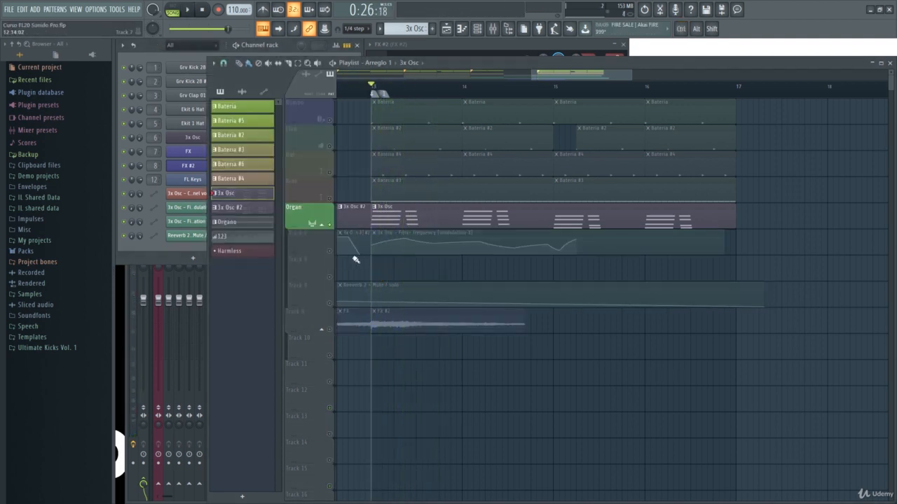
pyautogui.click(330, 251)
pyautogui.press('space')
pyautogui.click(329, 278)
pyautogui.press('space')
pyautogui.press('space')
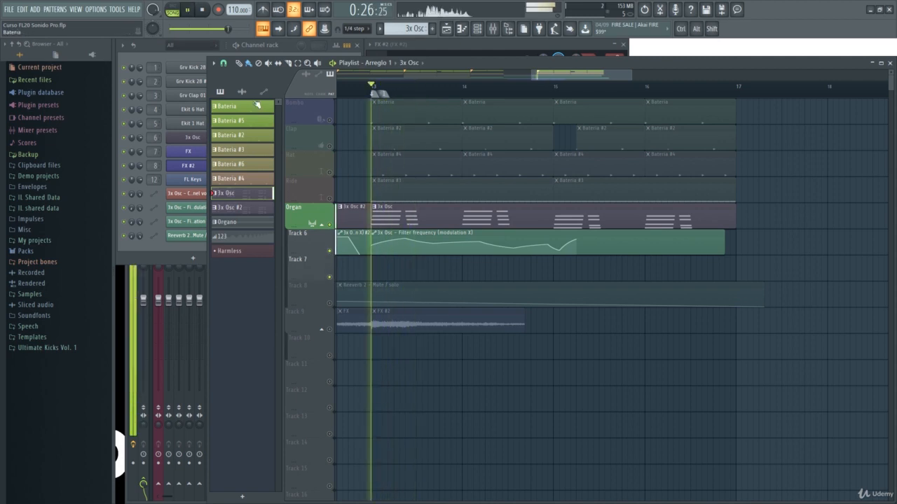
pyautogui.click(151, 46)
pyautogui.press('space')
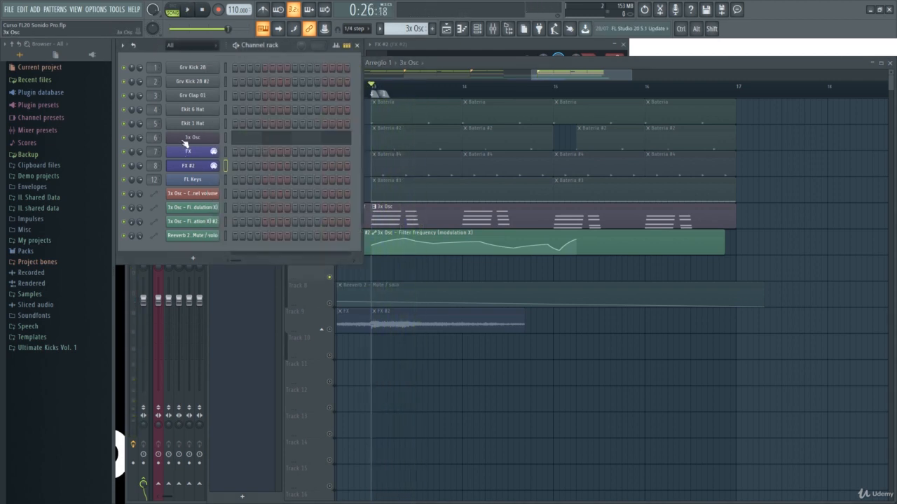
# Load EQUO into the first effect slot of the 3x Osc mixer track, then enlarge and reposition its window
pyautogui.press('F9')
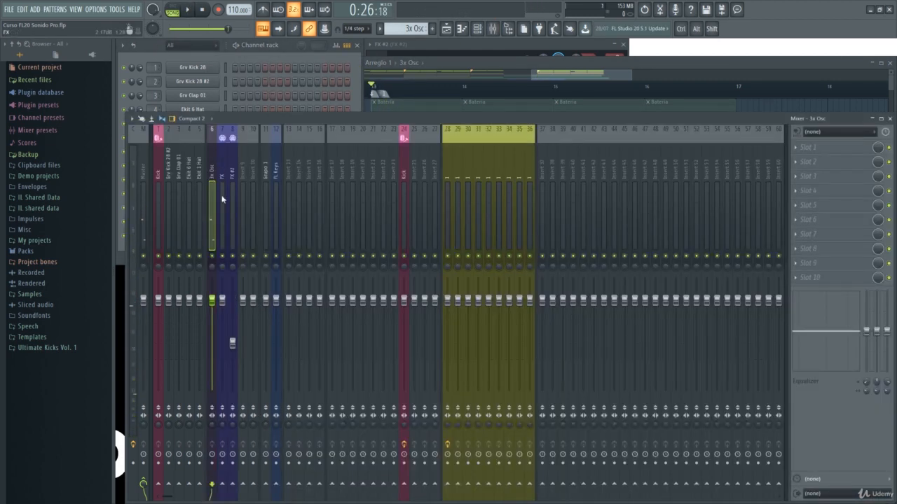
pyautogui.click(799, 150)
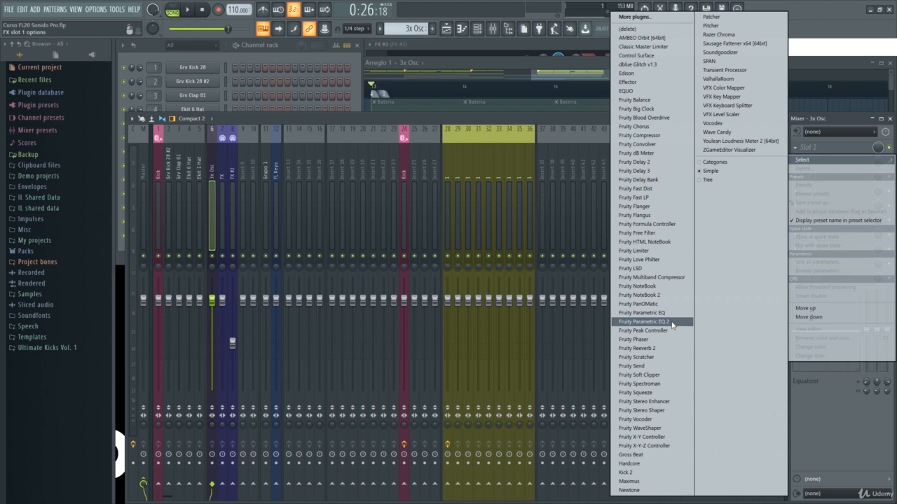
pyautogui.click(636, 91)
pyautogui.moveTo(465, 203); pyautogui.dragTo(278, 105)
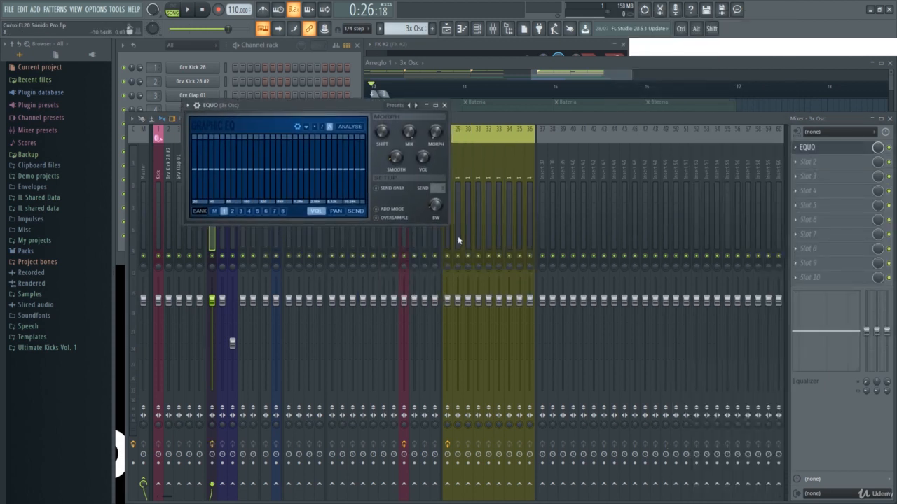
pyautogui.moveTo(447, 224); pyautogui.dragTo(683, 441)
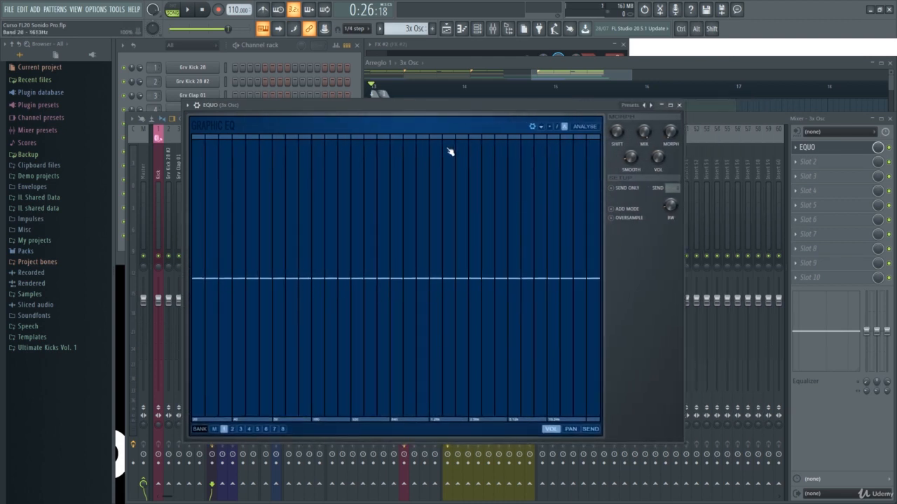
pyautogui.moveTo(401, 105); pyautogui.dragTo(417, 110)
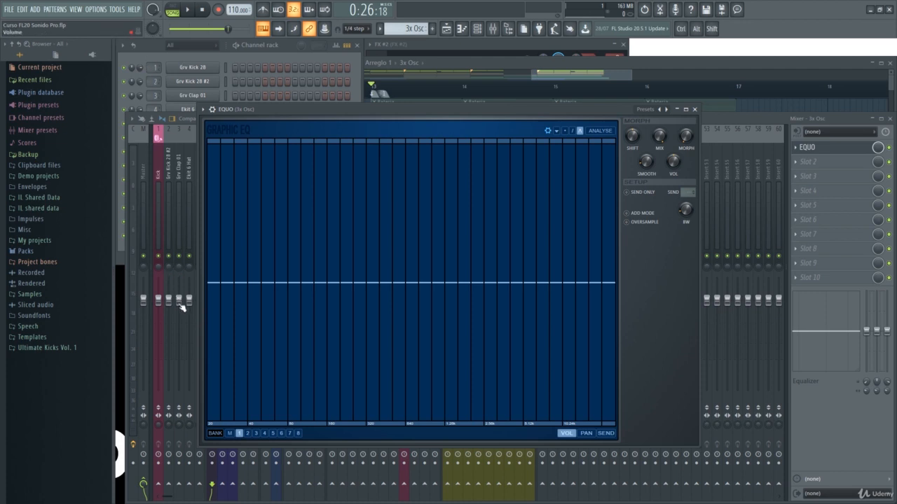
pyautogui.moveTo(368, 110); pyautogui.dragTo(391, 107)
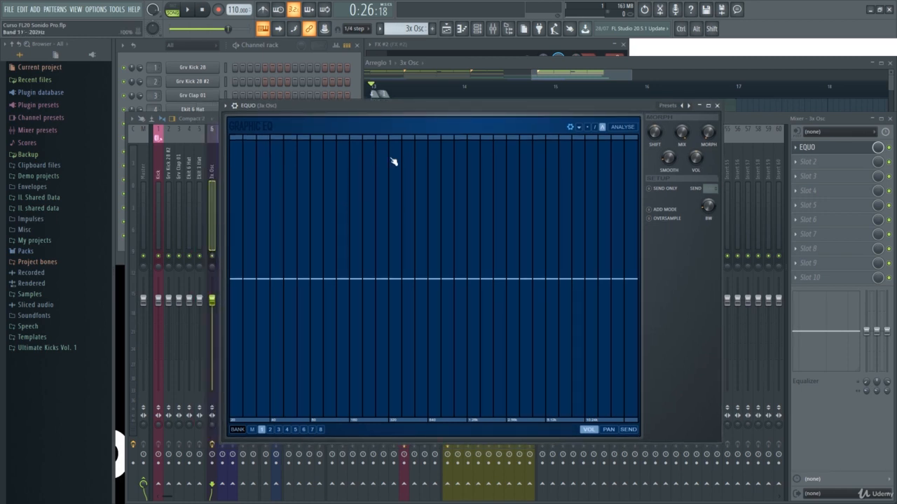
# Play the organ pattern through the flat EQUO and examine its live frequency spectrum
pyautogui.press('space')
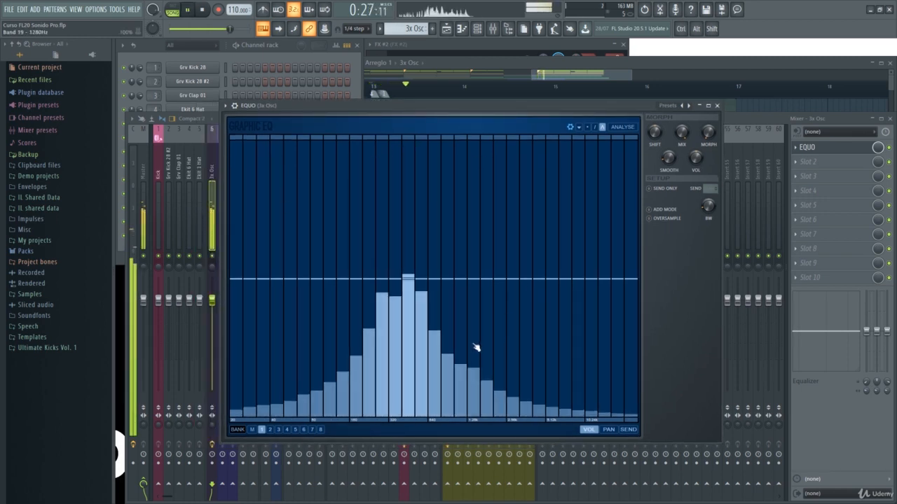
pyautogui.press('space')
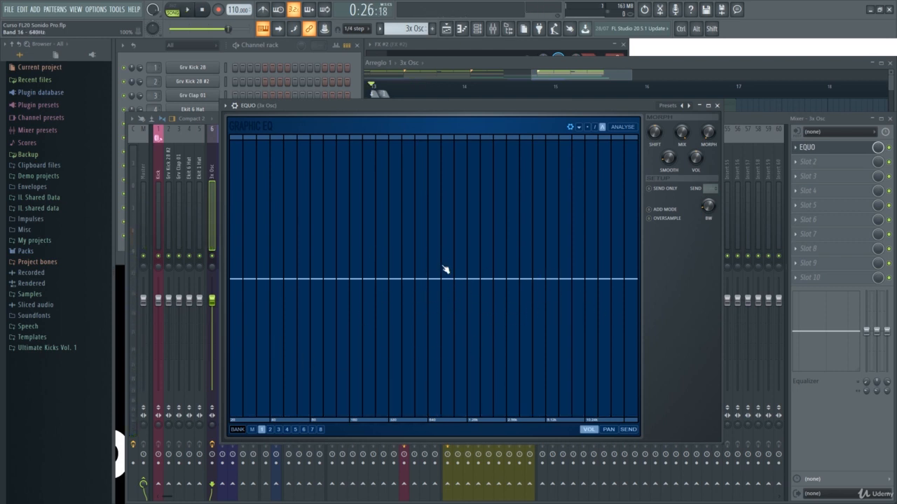
pyautogui.press('space')
pyautogui.press('space')
pyautogui.press('space')
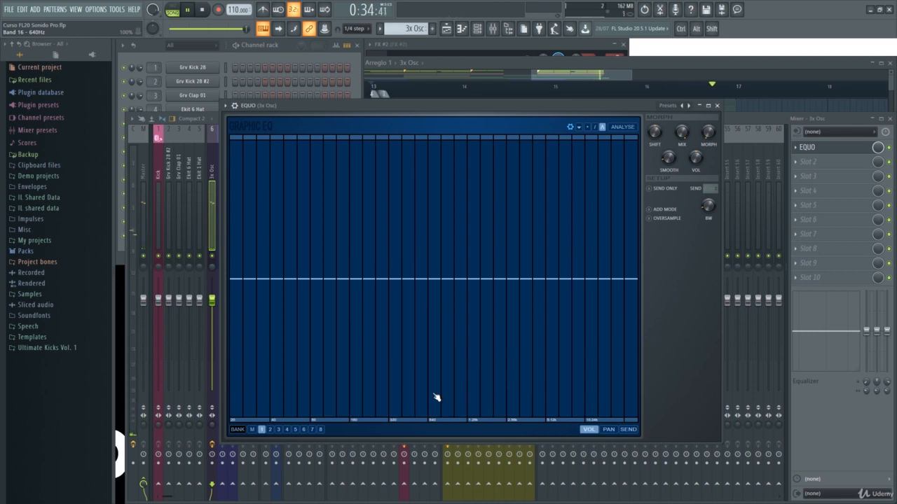
pyautogui.press('space')
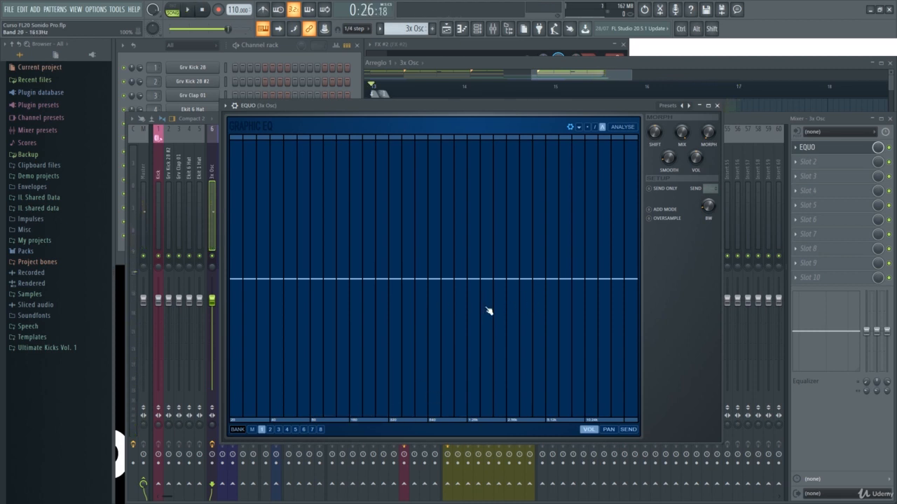
# Draw freehand volume curves across the EQUO bands and lower individual bands such as band 4 (40 Hz)
pyautogui.moveTo(384, 288)
pyautogui.mouseDown()
pyautogui.moveTo(372, 424)
pyautogui.moveTo(372, 208)
pyautogui.moveTo(372, 327)
pyautogui.moveTo(380, 332)
pyautogui.moveTo(393, 266)
pyautogui.mouseUp()
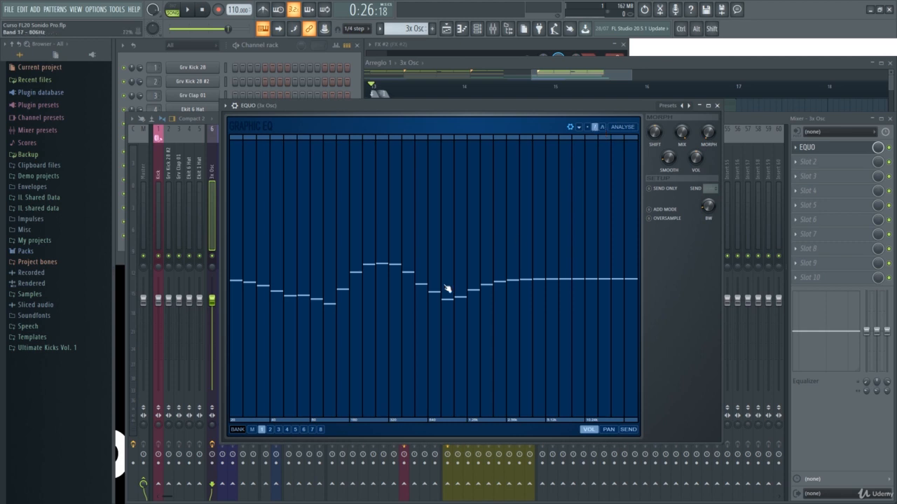
pyautogui.moveTo(446, 288)
pyautogui.mouseDown()
pyautogui.moveTo(430, 284)
pyautogui.moveTo(525, 306)
pyautogui.moveTo(536, 295)
pyautogui.moveTo(356, 308)
pyautogui.moveTo(474, 318)
pyautogui.mouseUp()
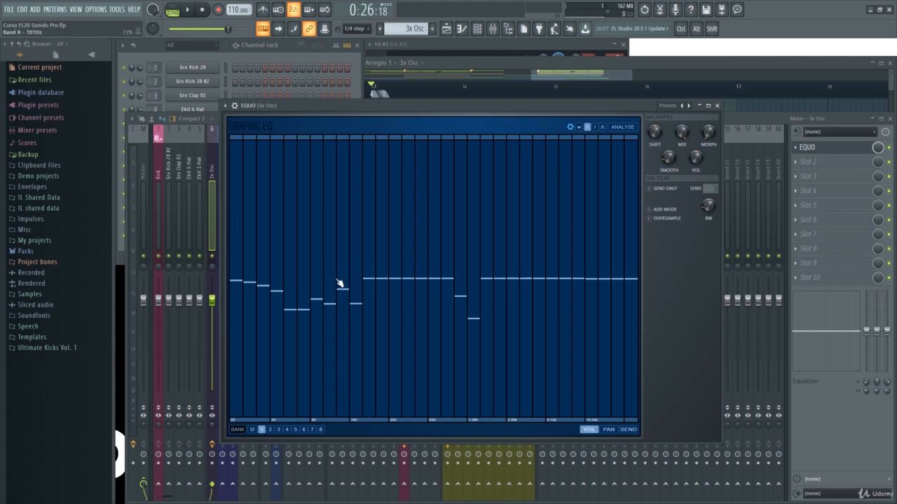
pyautogui.moveTo(337, 280); pyautogui.dragTo(451, 297)
pyautogui.moveTo(331, 327)
pyautogui.mouseDown()
pyautogui.moveTo(295, 302)
pyautogui.moveTo(346, 288)
pyautogui.mouseUp()
pyautogui.moveTo(279, 315); pyautogui.dragTo(280, 335)
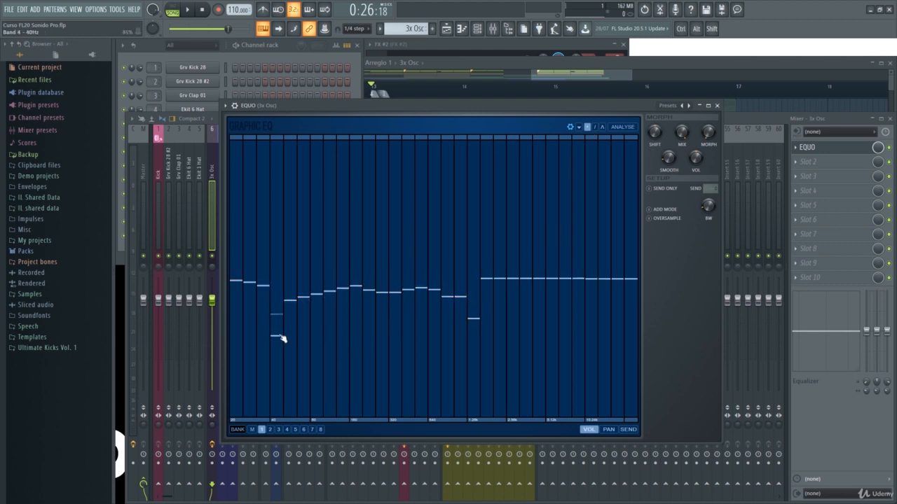
pyautogui.click(392, 251)
pyautogui.click(486, 271)
pyautogui.press('space')
pyautogui.press('space')
# Level the EQUO curve with a nearly flat line, cut bands 9 to 17 to zero, and audition the result
pyautogui.moveTo(246, 286); pyautogui.dragTo(634, 278)
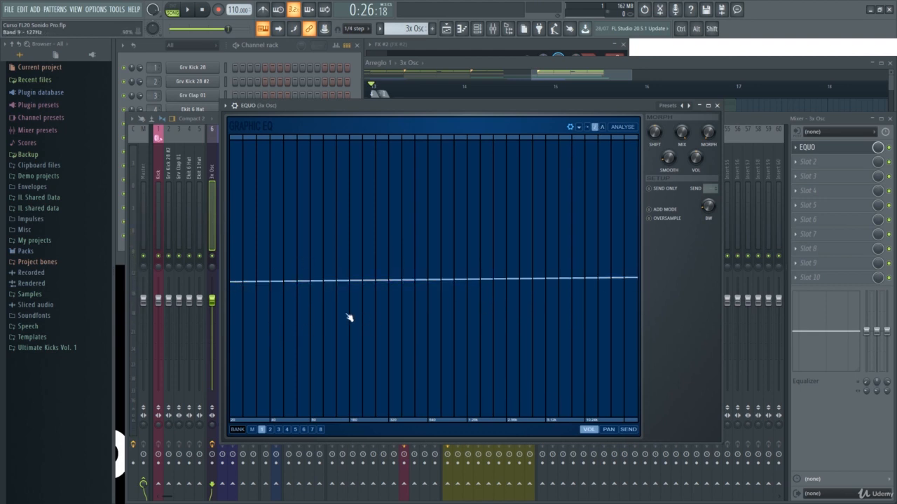
pyautogui.moveTo(349, 317)
pyautogui.mouseDown()
pyautogui.moveTo(360, 418)
pyautogui.moveTo(377, 440)
pyautogui.mouseUp()
pyautogui.moveTo(342, 382)
pyautogui.mouseDown()
pyautogui.moveTo(365, 427)
pyautogui.moveTo(415, 438)
pyautogui.moveTo(427, 414)
pyautogui.moveTo(450, 422)
pyautogui.mouseUp()
pyautogui.press('space')
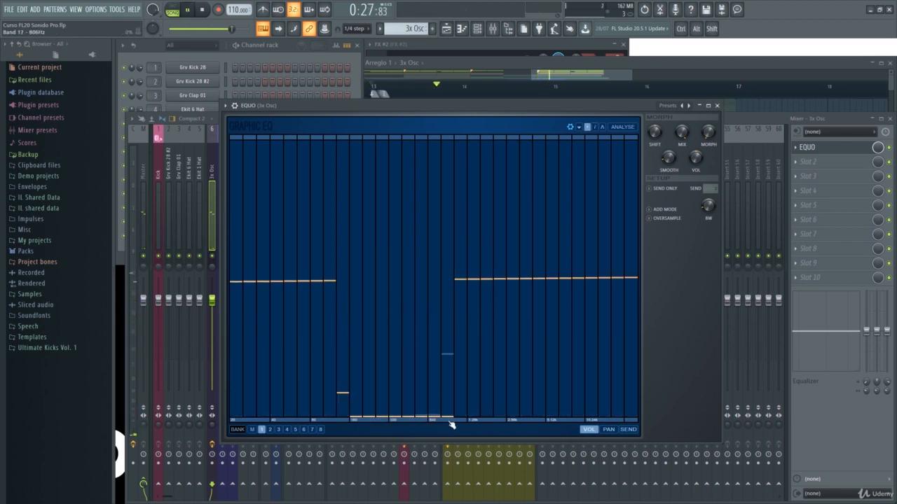
pyautogui.press('space')
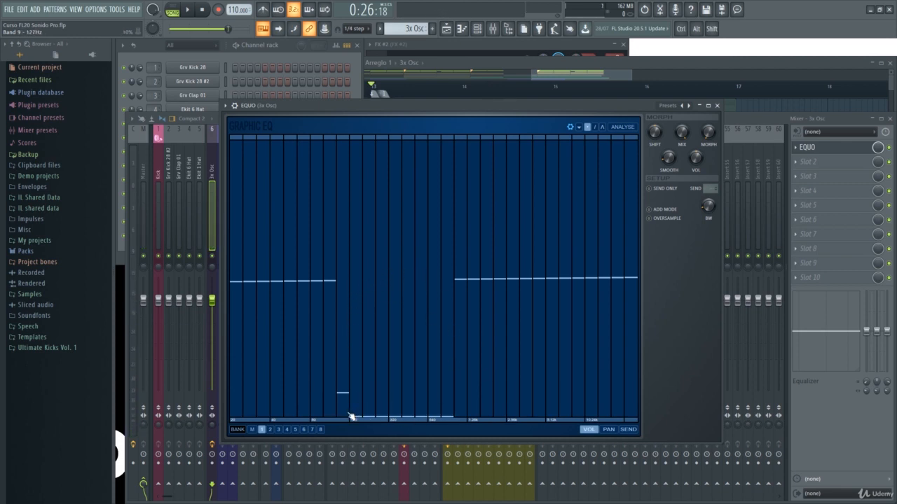
pyautogui.moveTo(352, 417); pyautogui.dragTo(341, 435)
pyautogui.press('space')
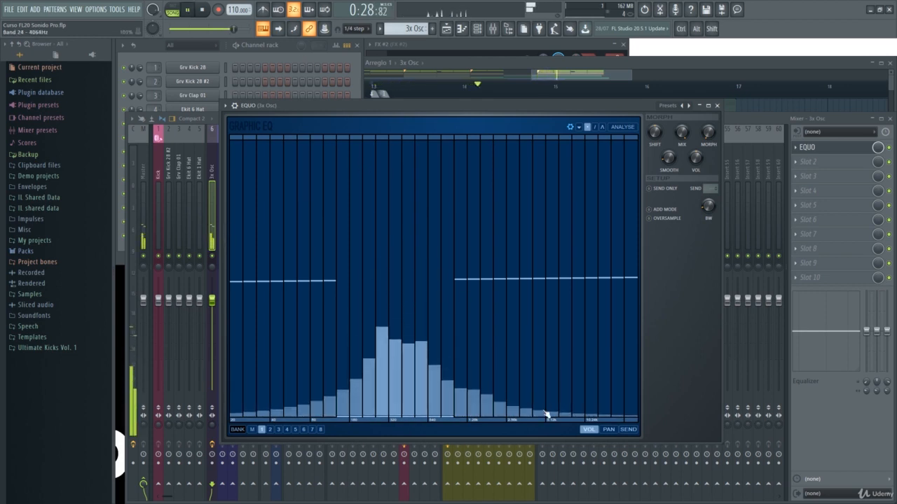
pyautogui.press('space')
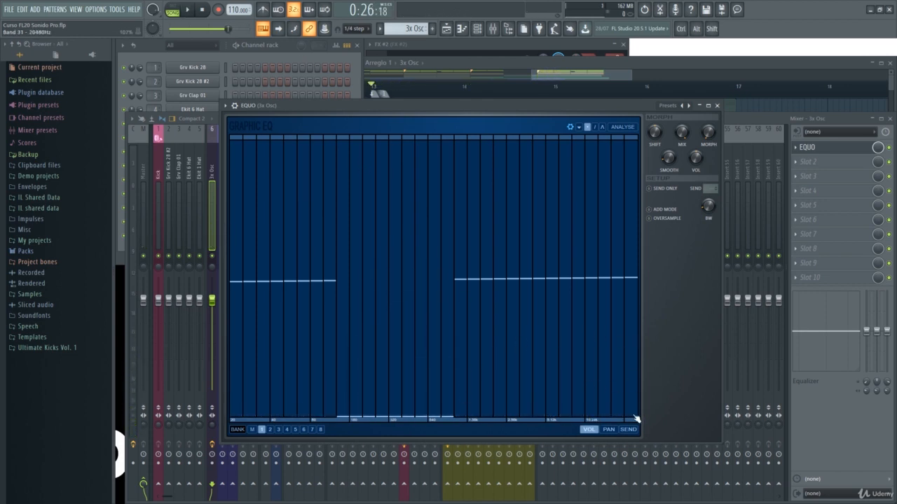
# Cut all EQUO bands to zero, audition bands 12 to 14 raised to about 143%, and cut them again
pyautogui.moveTo(636, 419)
pyautogui.mouseDown()
pyautogui.moveTo(508, 426)
pyautogui.moveTo(235, 420)
pyautogui.mouseUp()
pyautogui.press('space')
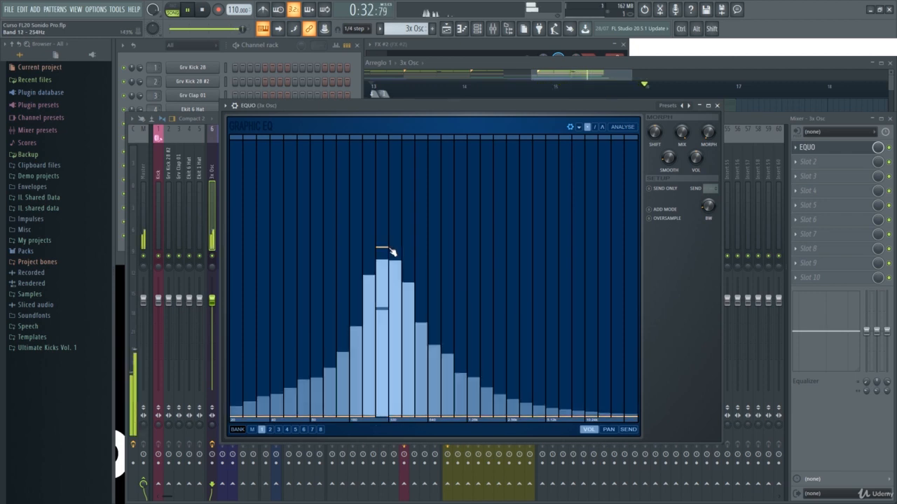
pyautogui.moveTo(389, 248); pyautogui.dragTo(411, 249)
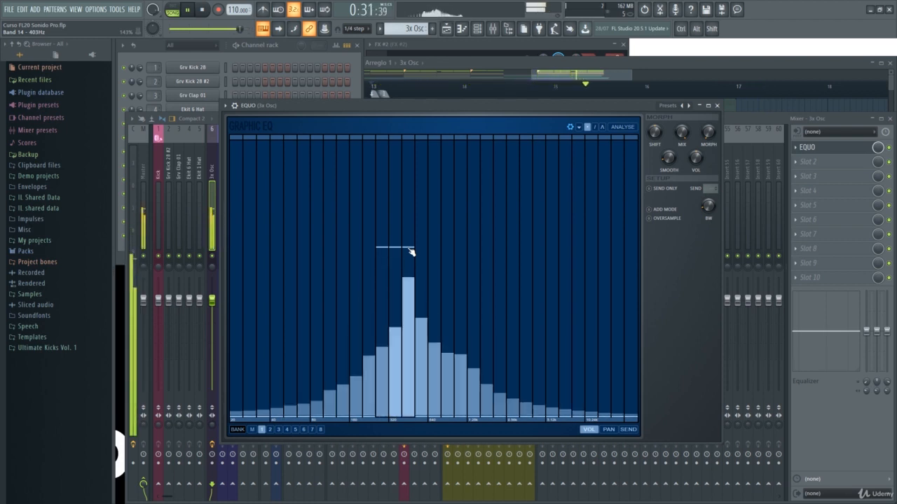
pyautogui.moveTo(408, 412); pyautogui.dragTo(379, 423)
pyautogui.press('space')
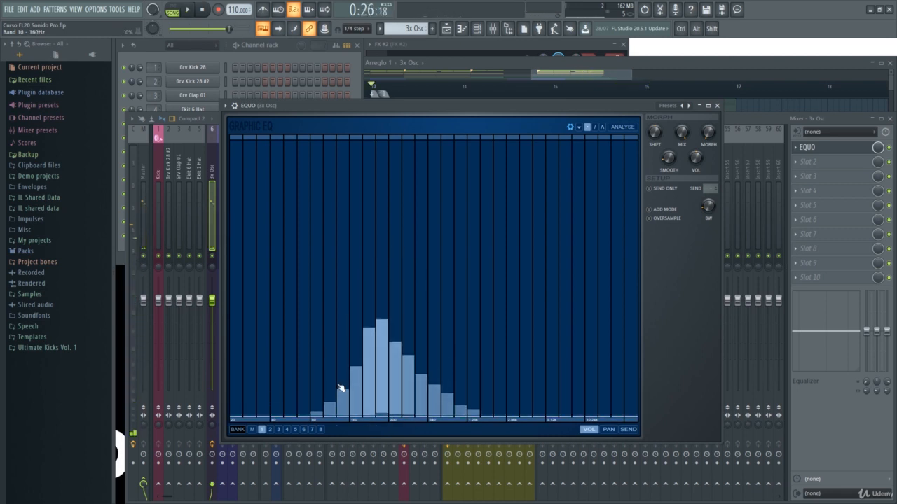
# Audition EQUO's low bands 3 to 7 at about 114%, then its high bands, lowering each group back to zero
pyautogui.moveTo(259, 270); pyautogui.dragTo(323, 270)
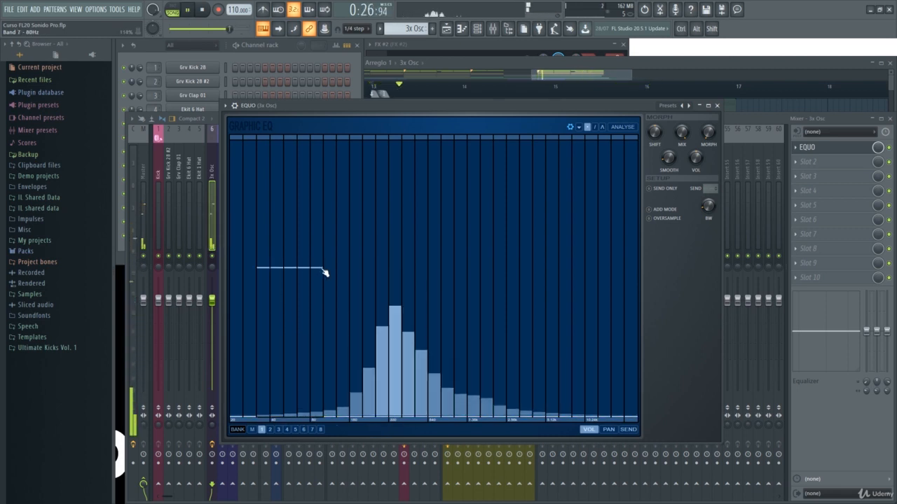
pyautogui.moveTo(308, 311); pyautogui.dragTo(269, 437)
pyautogui.moveTo(534, 261); pyautogui.dragTo(632, 265)
pyautogui.press('space')
pyautogui.press('space')
pyautogui.moveTo(534, 415); pyautogui.dragTo(637, 419)
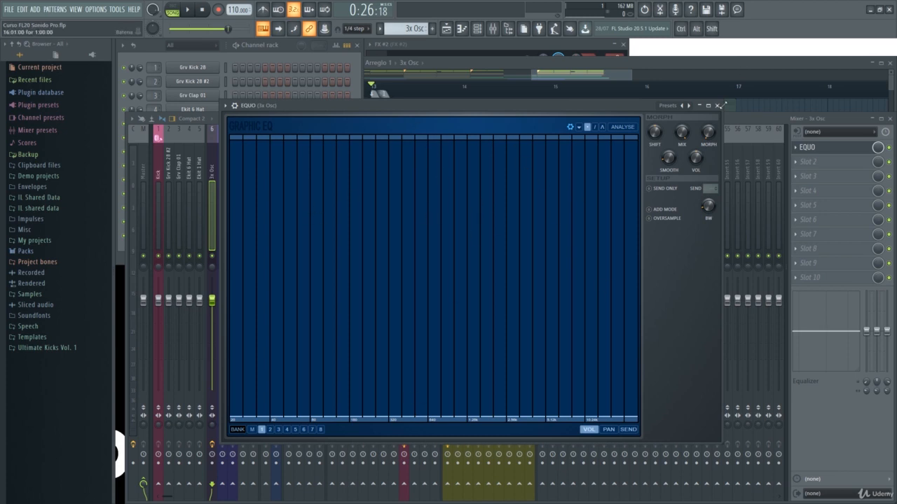
# Replace EQUO in the first effect slot with Fruity Parametric EQ 2, and enlarge and reposition its window
pyautogui.click(718, 105)
pyautogui.click(796, 147)
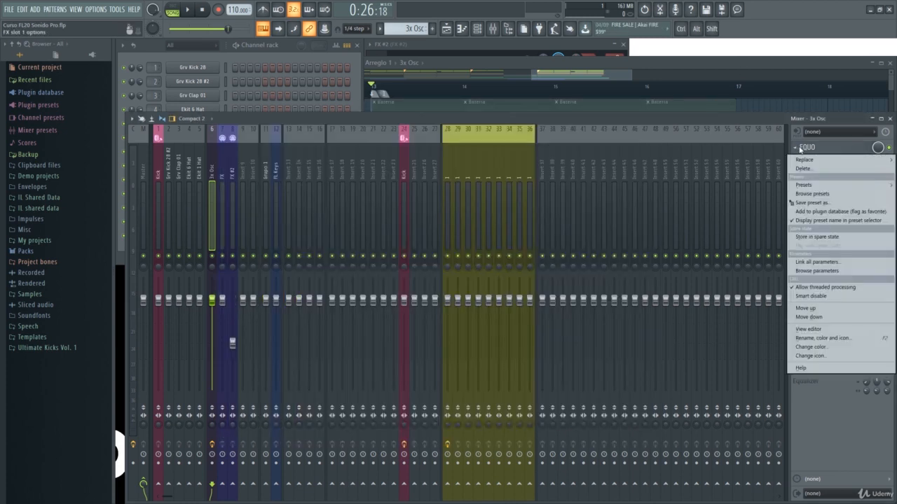
pyautogui.moveTo(807, 162)
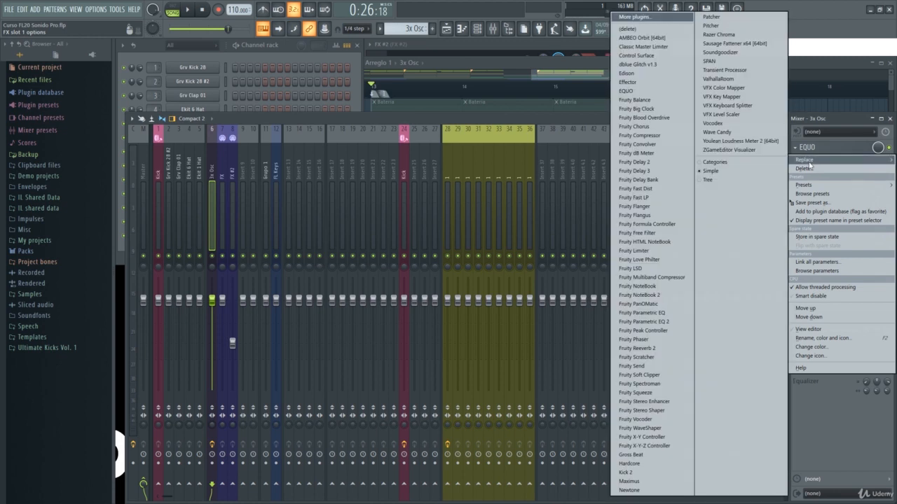
pyautogui.click(659, 322)
pyautogui.moveTo(362, 105); pyautogui.dragTo(333, 89)
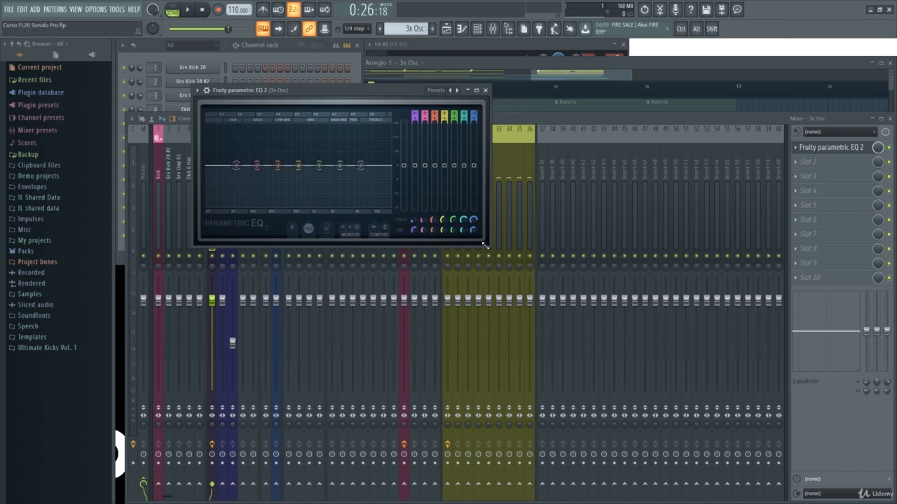
pyautogui.moveTo(489, 246); pyautogui.dragTo(734, 468)
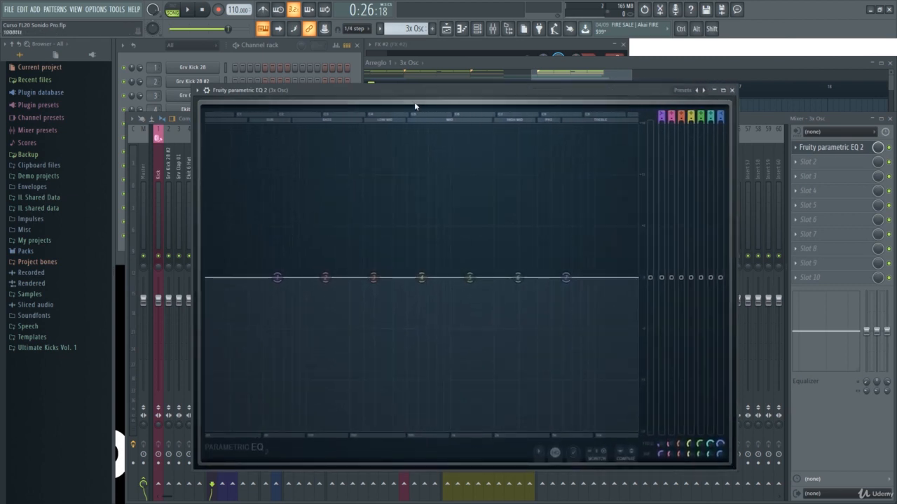
pyautogui.moveTo(414, 88); pyautogui.dragTo(384, 68)
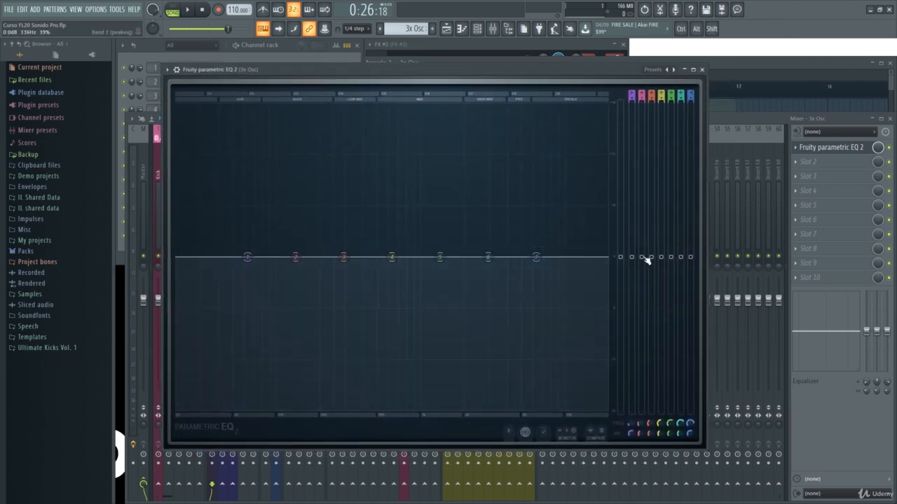
# Raise band 2 of the parametric EQ by about 0.7 dB, lower band 3's frequency slightly, and reset band 2's level
pyautogui.moveTo(641, 257)
pyautogui.mouseDown()
pyautogui.moveTo(641, 180)
pyautogui.moveTo(641, 266)
pyautogui.moveTo(641, 233)
pyautogui.moveTo(641, 250)
pyautogui.mouseUp()
pyautogui.moveTo(648, 426); pyautogui.dragTo(650, 413)
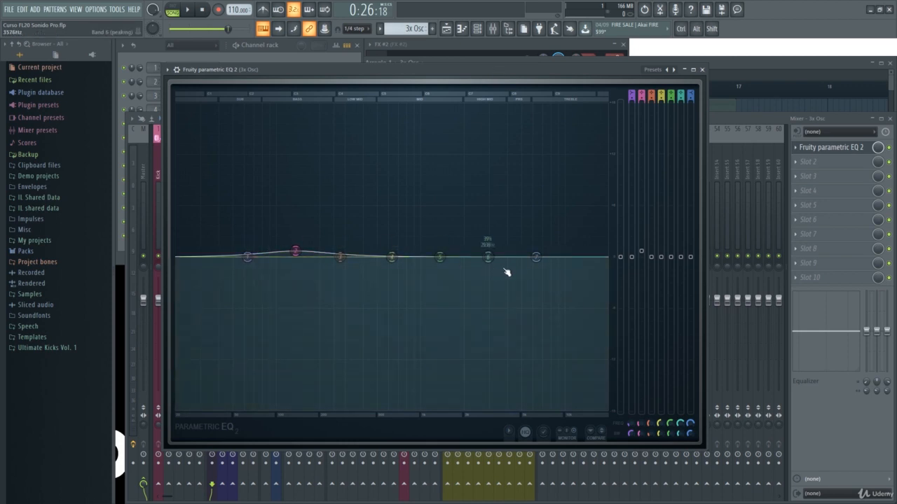
pyautogui.keyDown('alt'); pyautogui.click(642, 253); pyautogui.keyUp('alt')
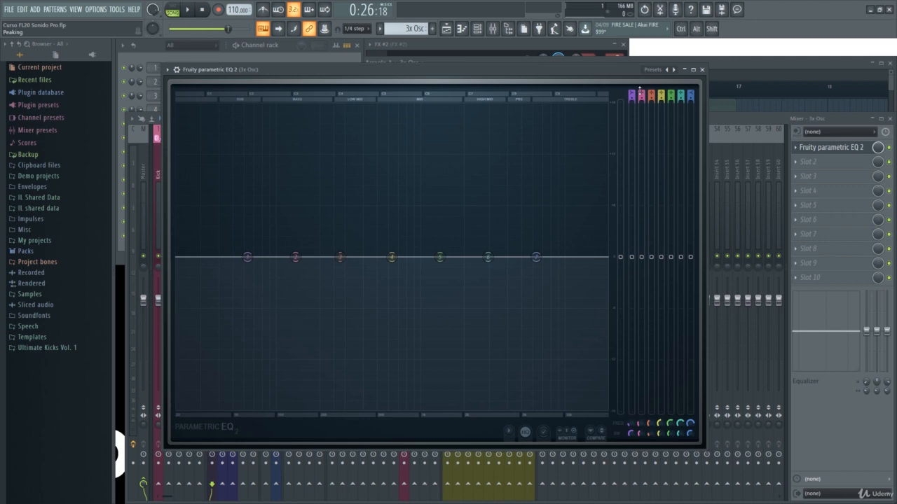
pyautogui.moveTo(620, 69); pyautogui.dragTo(632, 75)
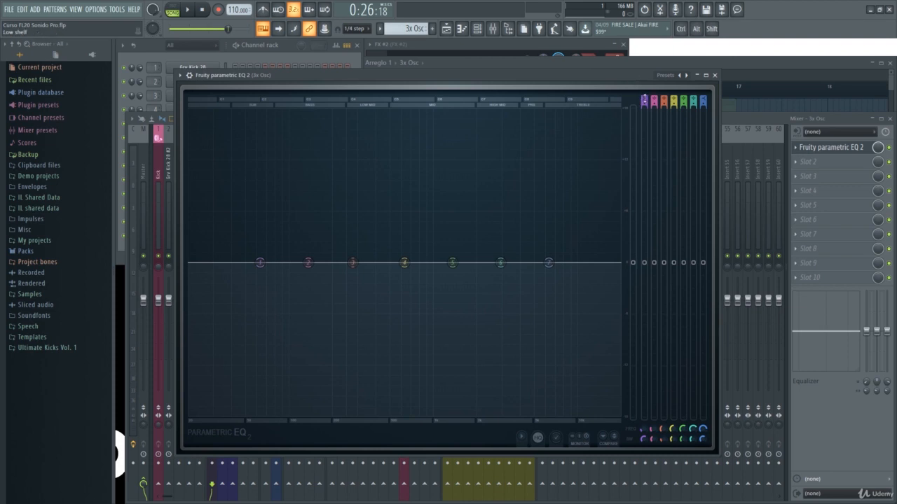
# Set band 1 of the parametric EQ to low pass and move its frequency up to just below 1 kHz
pyautogui.scroll(-5, 644, 100)
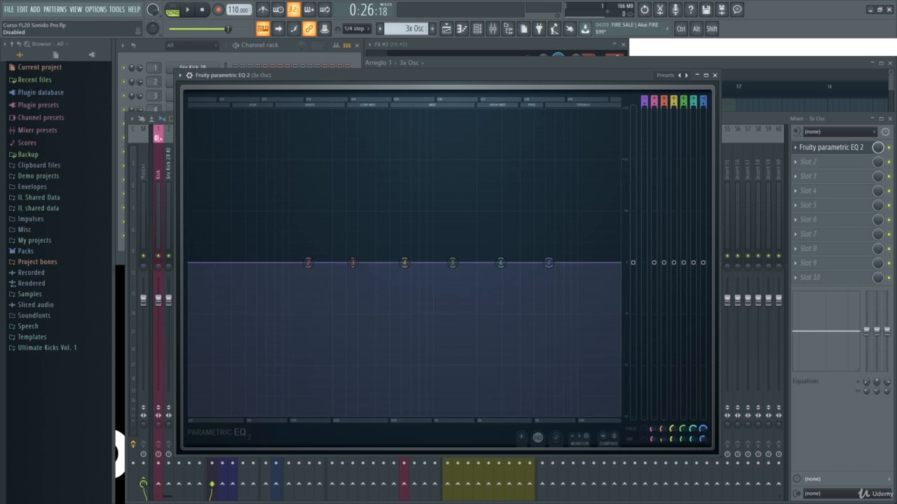
pyautogui.scroll(5, 644, 100)
pyautogui.scroll(-4, 644, 100)
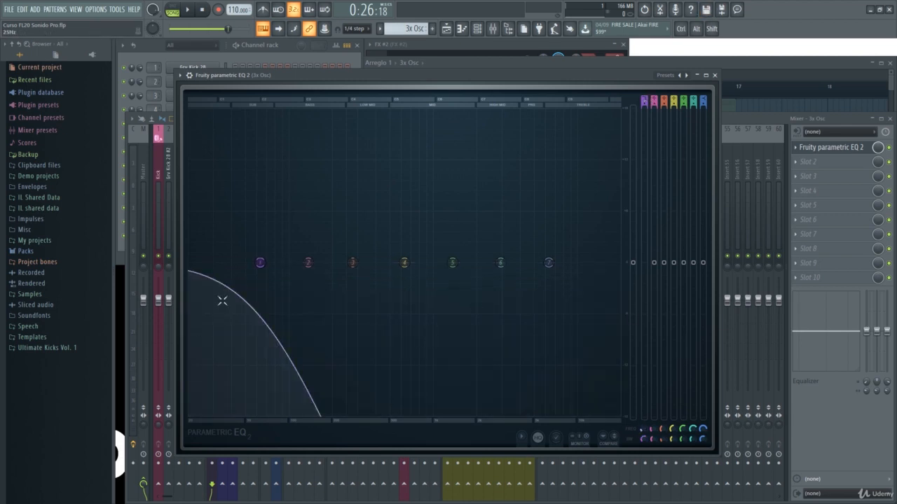
pyautogui.moveTo(260, 262); pyautogui.dragTo(429, 262)
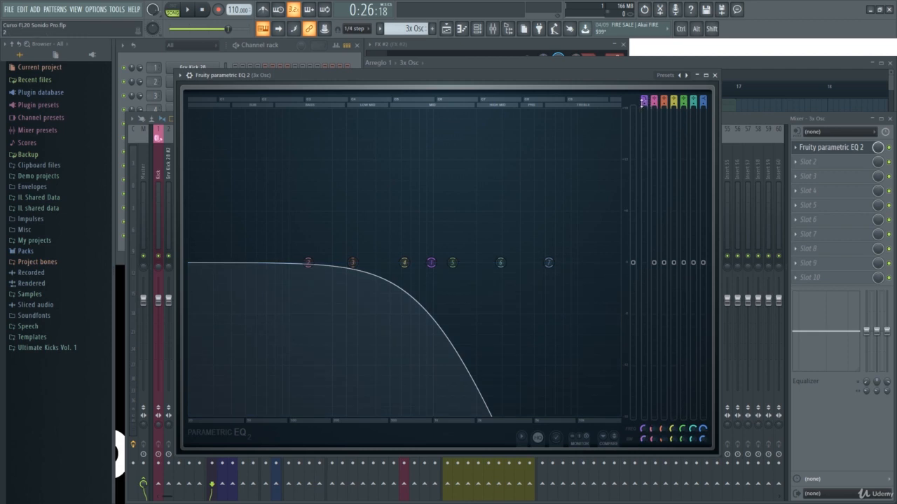
# Steepen band 1's low-pass slope, tune its bandwidth, raise its frequency above 1 kHz, and audition the filter
pyautogui.scroll(3, 431, 263)
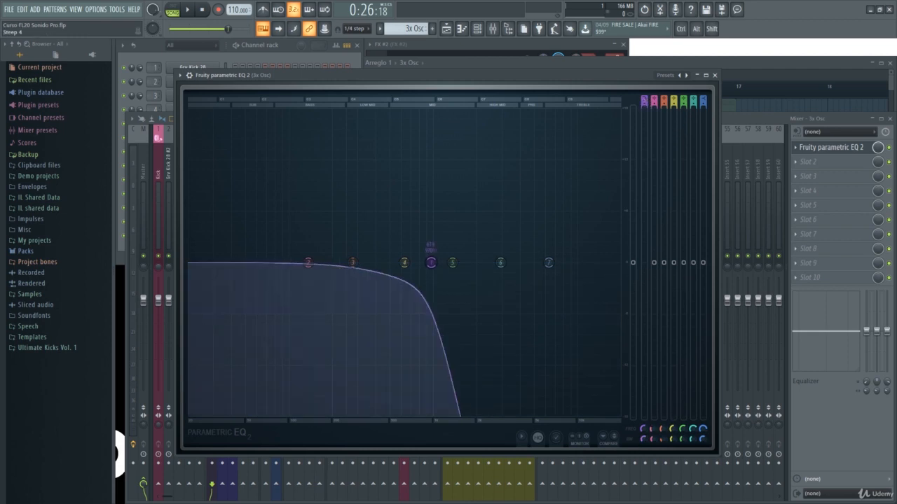
pyautogui.moveTo(644, 105)
pyautogui.mouseDown()
pyautogui.moveTo(644, 133)
pyautogui.moveTo(644, 107)
pyautogui.mouseUp()
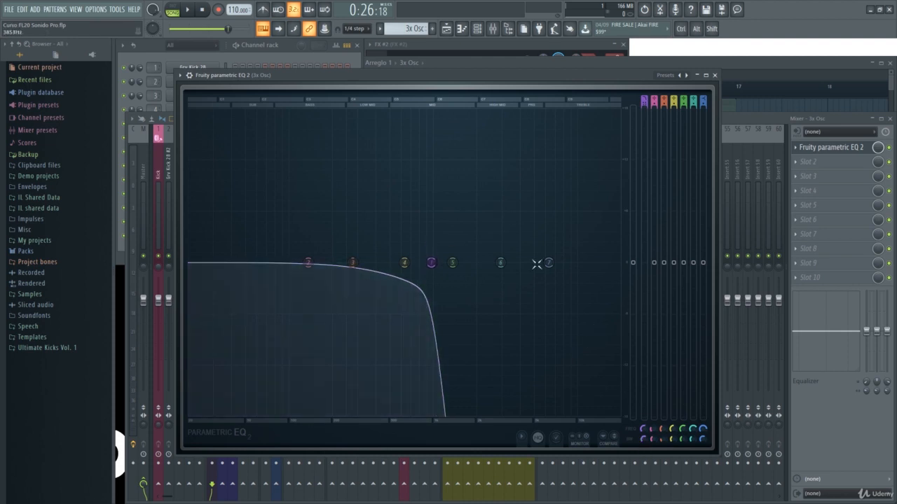
pyautogui.moveTo(643, 436)
pyautogui.mouseDown()
pyautogui.moveTo(643, 469)
pyautogui.moveTo(643, 428)
pyautogui.mouseUp()
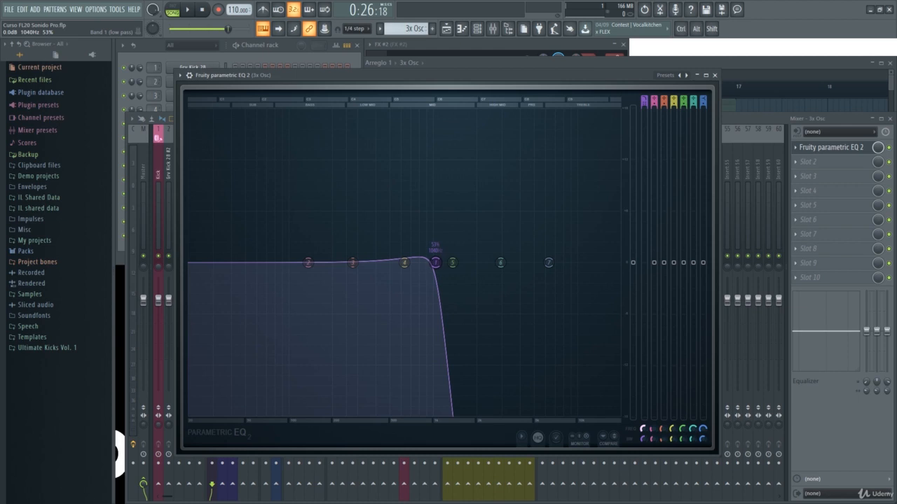
pyautogui.moveTo(643, 430)
pyautogui.mouseDown()
pyautogui.moveTo(643, 445)
pyautogui.moveTo(643, 438)
pyautogui.mouseUp()
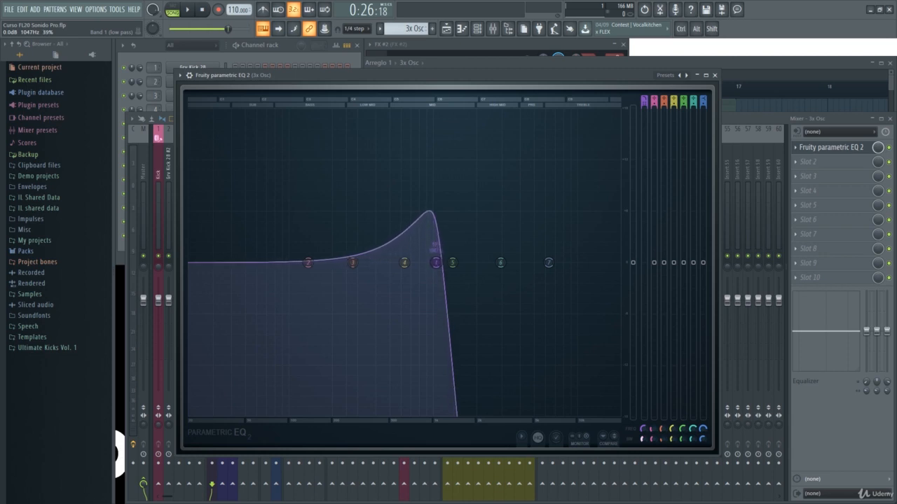
pyautogui.press('space')
pyautogui.moveTo(643, 437)
pyautogui.mouseDown()
pyautogui.moveTo(643, 408)
pyautogui.moveTo(643, 442)
pyautogui.moveTo(643, 426)
pyautogui.mouseUp()
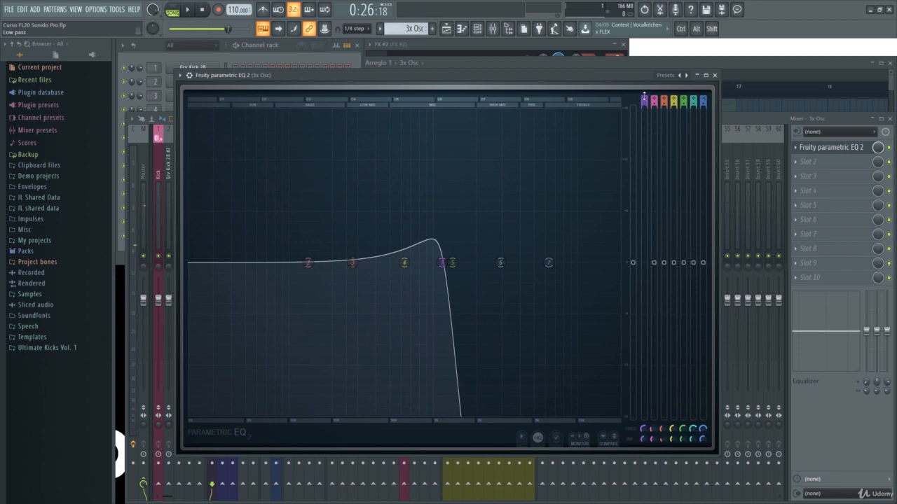
# Switch band 1 to band pass and, during playback, tune it to about 1299 Hz with a bandwidth of about 12%
pyautogui.moveTo(643, 99); pyautogui.dragTo(644, 92)
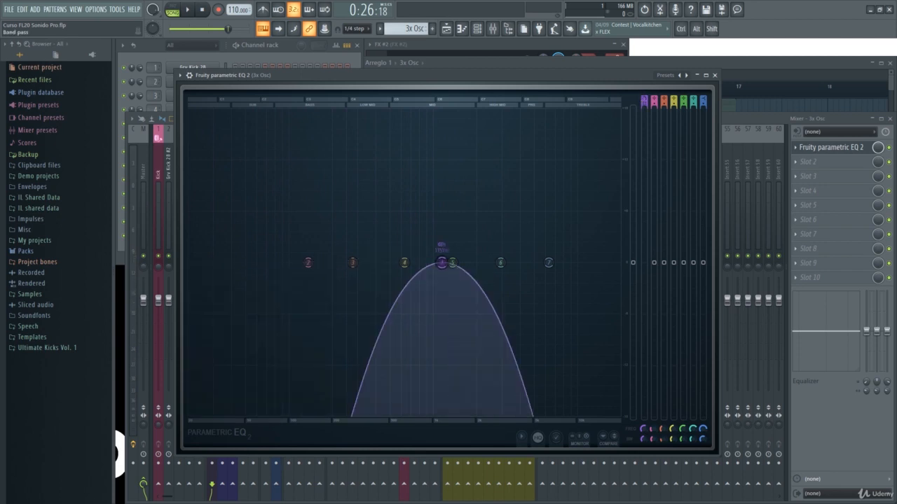
pyautogui.moveTo(644, 434); pyautogui.dragTo(642, 436)
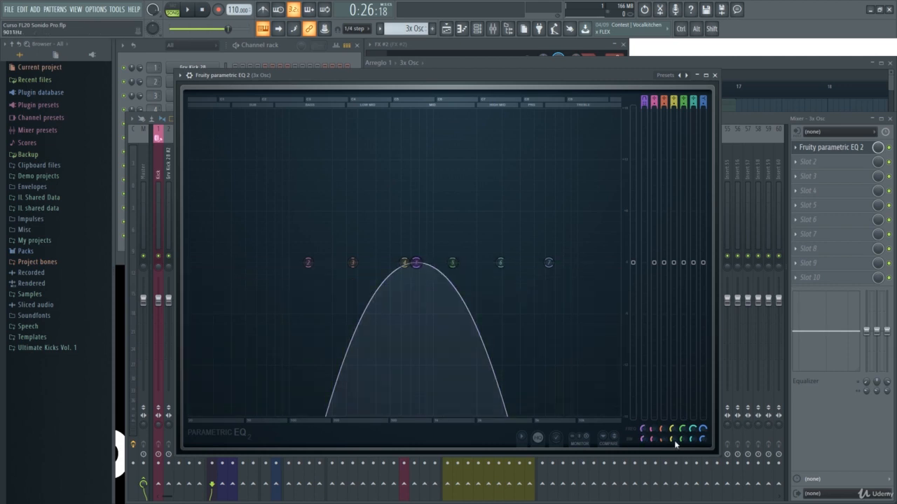
pyautogui.press('space')
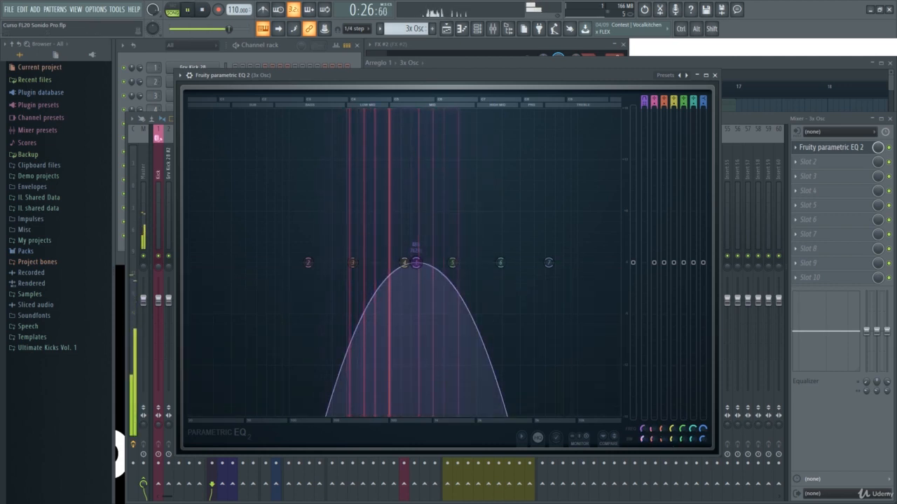
pyautogui.moveTo(643, 440); pyautogui.dragTo(644, 401)
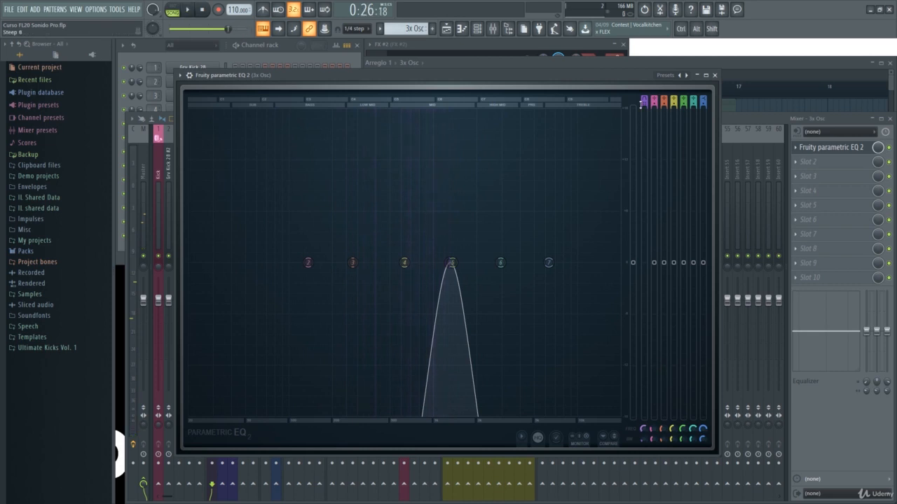
# Switch band 1 to high pass with a 55% bandwidth, lower its frequency to about 658 Hz, and audition it
pyautogui.moveTo(644, 103); pyautogui.dragTo(643, 96)
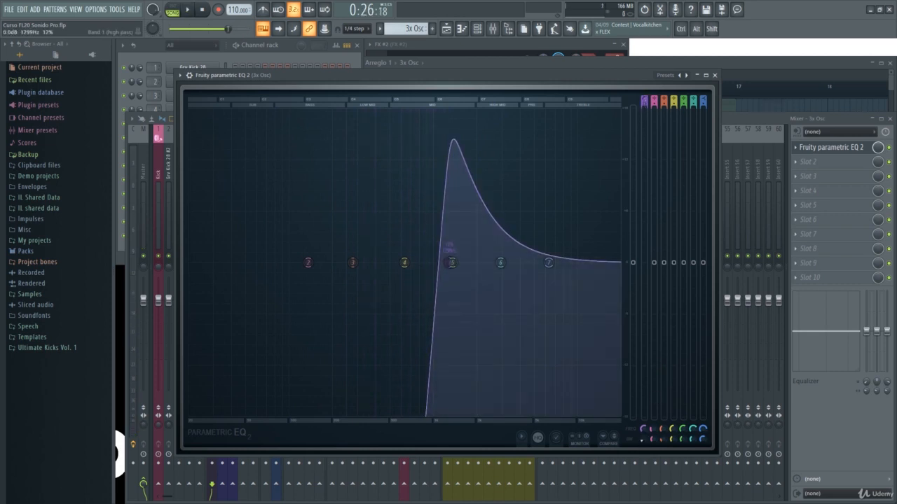
pyautogui.moveTo(639, 444); pyautogui.dragTo(640, 415)
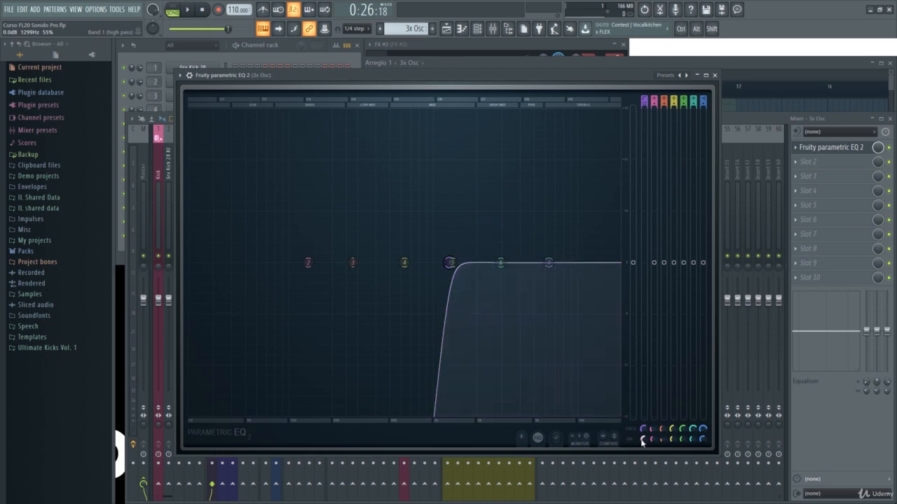
pyautogui.scroll(-6, 643, 430)
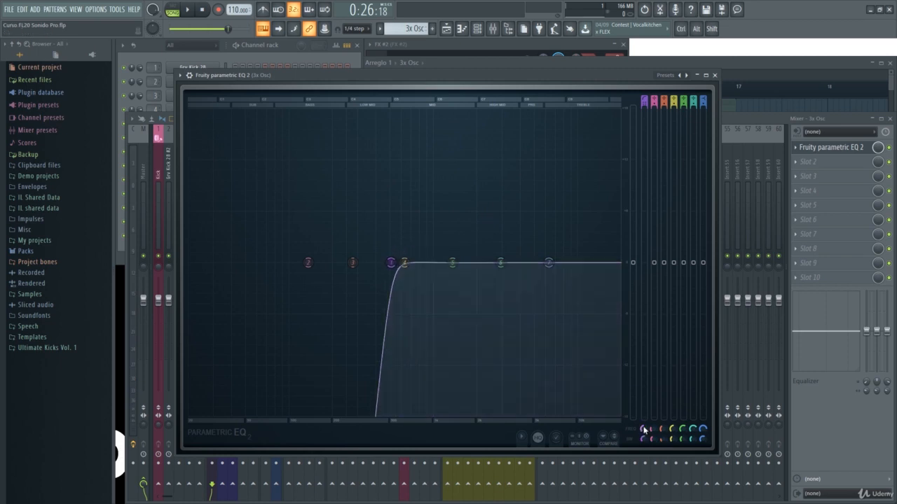
pyautogui.press('space')
pyautogui.moveTo(644, 430)
pyautogui.mouseDown()
pyautogui.moveTo(644, 410)
pyautogui.moveTo(644, 447)
pyautogui.moveTo(644, 428)
pyautogui.mouseUp()
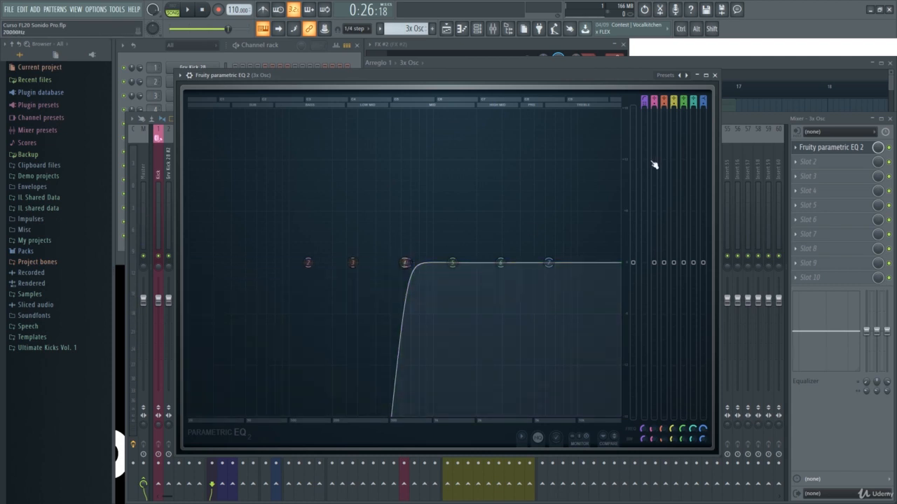
# Switch band 1 to notch, move it to about 916 Hz, and audition it while narrowing its bandwidth below 13%
pyautogui.moveTo(644, 100); pyautogui.dragTo(644, 94)
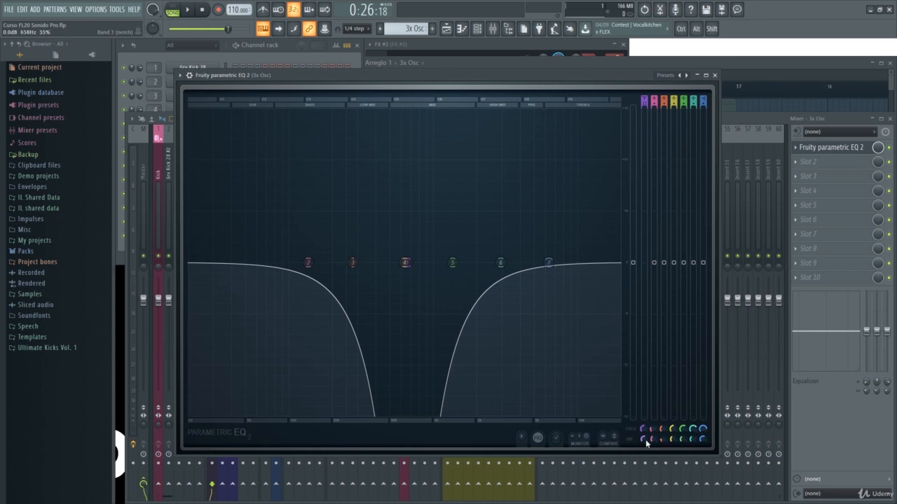
pyautogui.moveTo(645, 439); pyautogui.dragTo(645, 468)
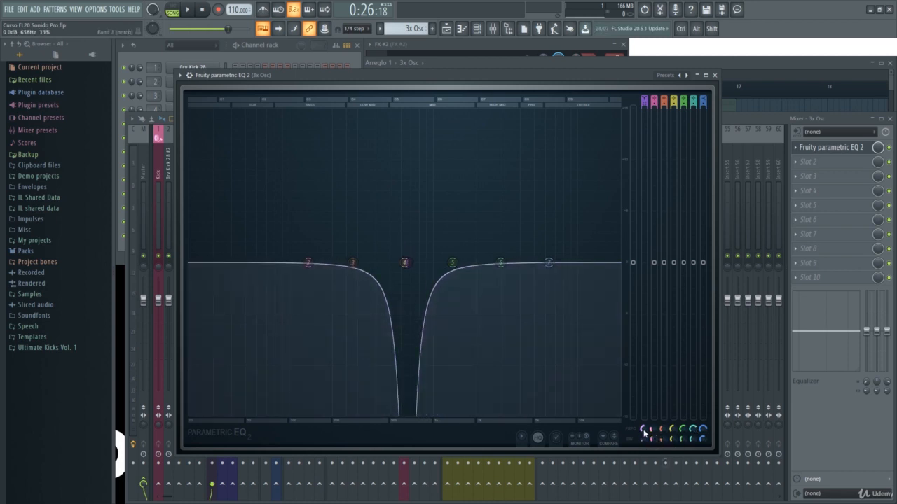
pyautogui.moveTo(643, 430); pyautogui.dragTo(643, 427)
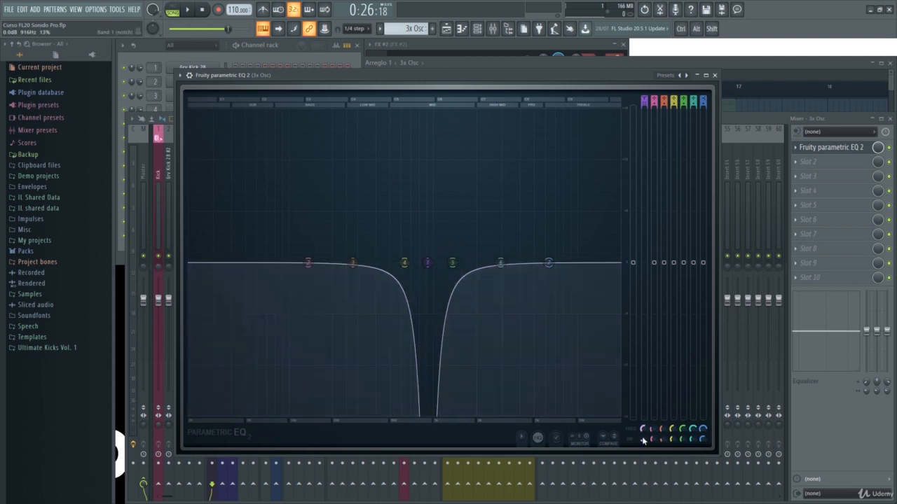
pyautogui.press('space')
pyautogui.moveTo(642, 438)
pyautogui.mouseDown()
pyautogui.moveTo(642, 421)
pyautogui.moveTo(643, 445)
pyautogui.mouseUp()
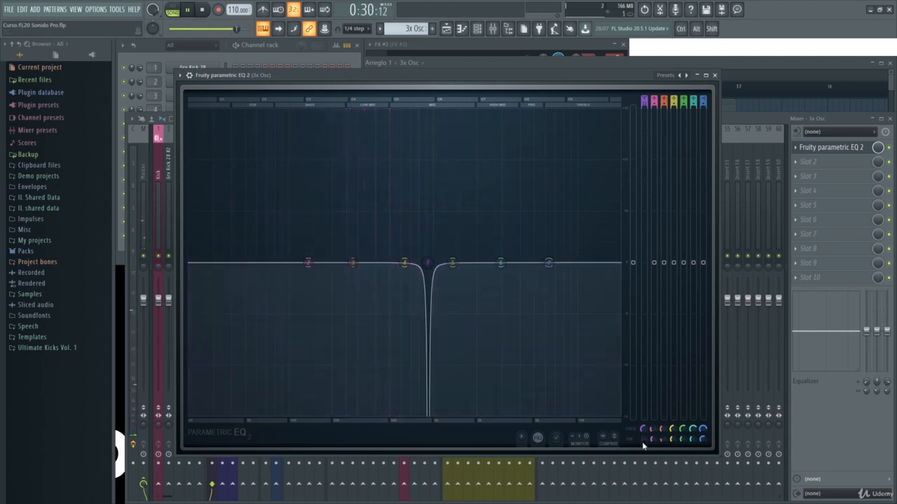
pyautogui.press('space')
# Switch band 1 to low shelf and audition it at about -16.6 dB with its frequency at 20000 Hz
pyautogui.moveTo(643, 101); pyautogui.dragTo(644, 95)
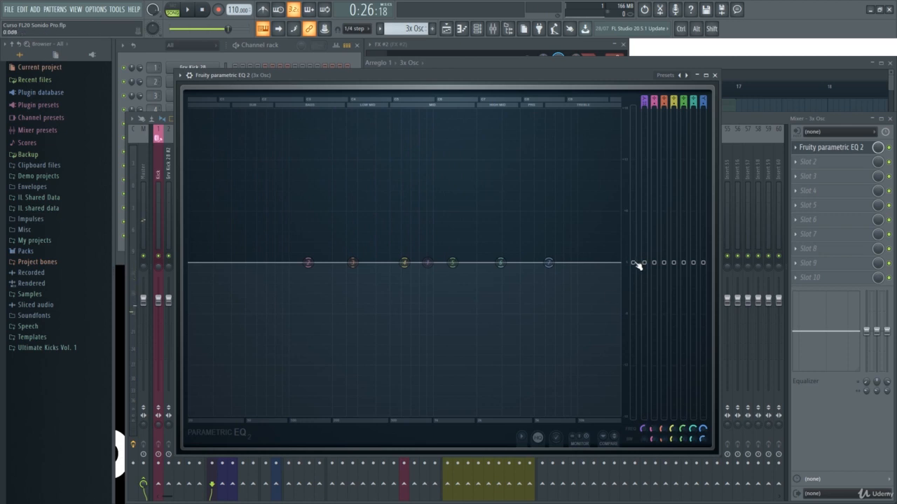
pyautogui.moveTo(644, 262)
pyautogui.mouseDown()
pyautogui.moveTo(644, 202)
pyautogui.moveTo(643, 366)
pyautogui.moveTo(644, 184)
pyautogui.moveTo(644, 350)
pyautogui.moveTo(644, 250)
pyautogui.moveTo(644, 258)
pyautogui.mouseUp()
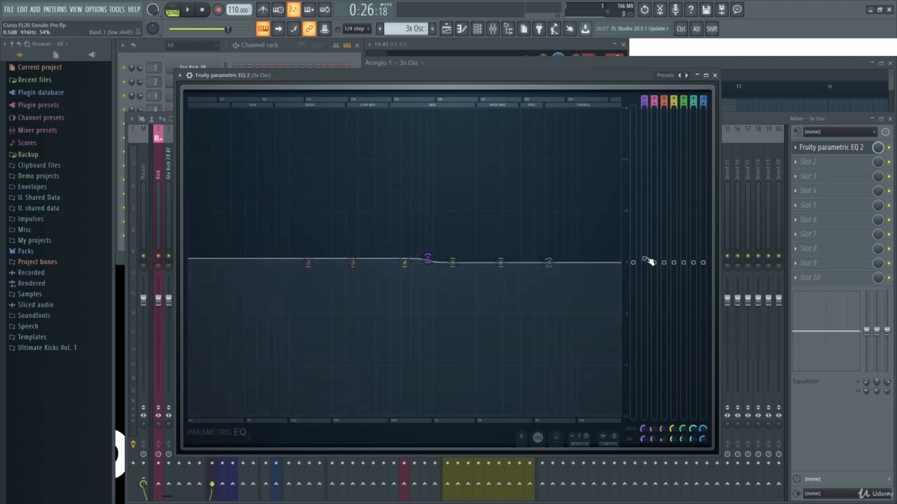
pyautogui.moveTo(646, 262); pyautogui.dragTo(644, 377)
pyautogui.press('space')
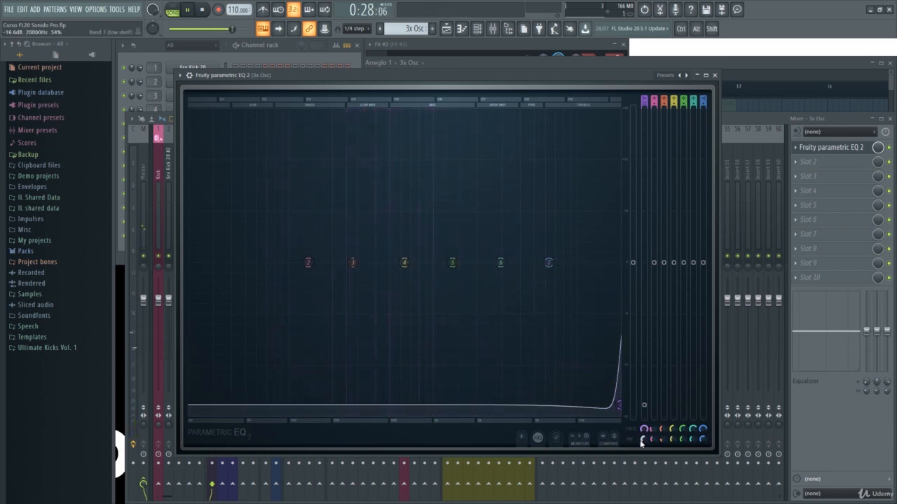
pyautogui.press('space')
# Switch band 1 to high pass again, lower its frequency to about 3.8 kHz, and audition the result
pyautogui.moveTo(645, 99); pyautogui.dragTo(645, 115)
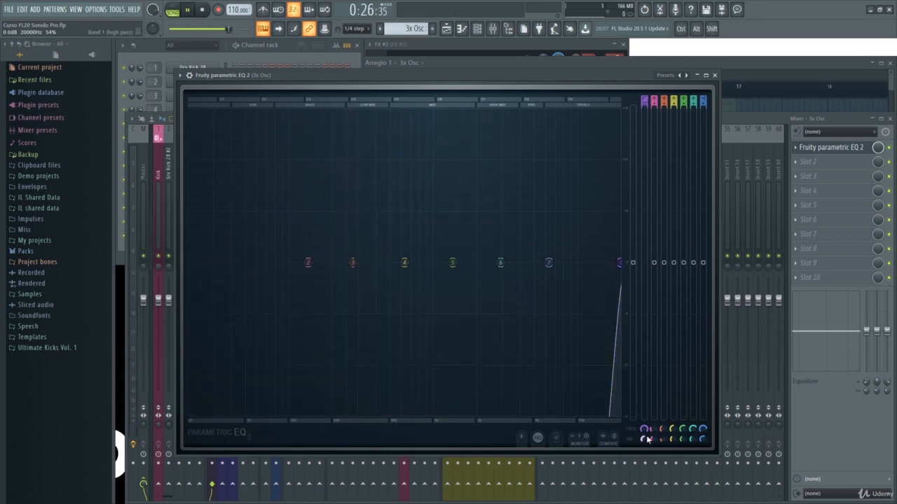
pyautogui.moveTo(619, 263); pyautogui.dragTo(527, 262)
pyautogui.press('space')
pyautogui.press('space')
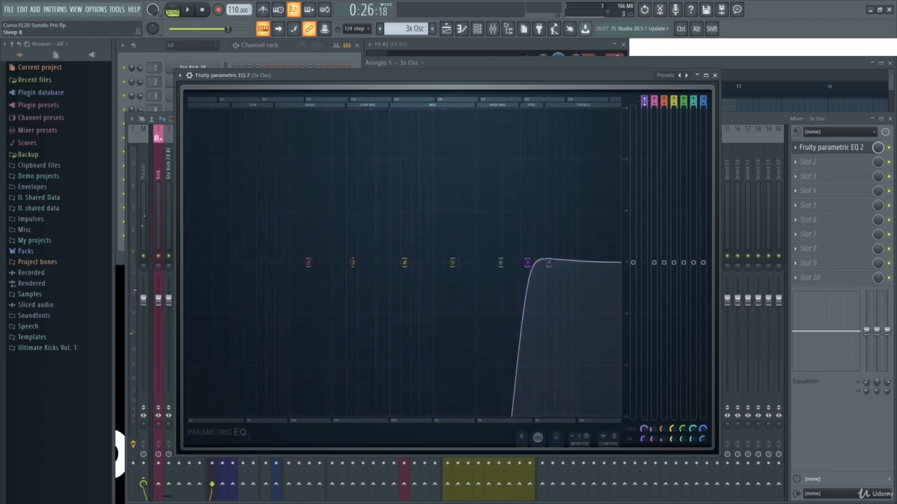
# Switch band 1 to peaking and, during playback, sweep a level cut from the high frequencies down to about 66 Hz
pyautogui.moveTo(644, 102); pyautogui.dragTo(644, 90)
pyautogui.press('space')
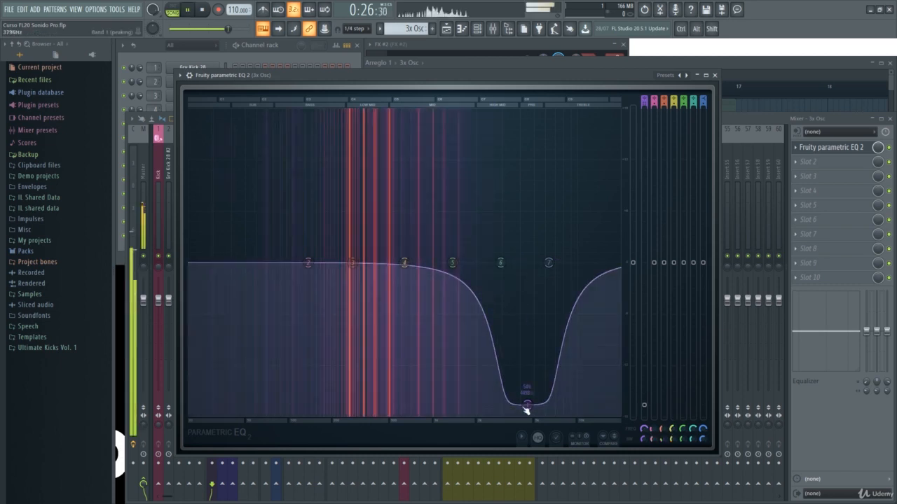
pyautogui.moveTo(527, 405); pyautogui.dragTo(488, 305)
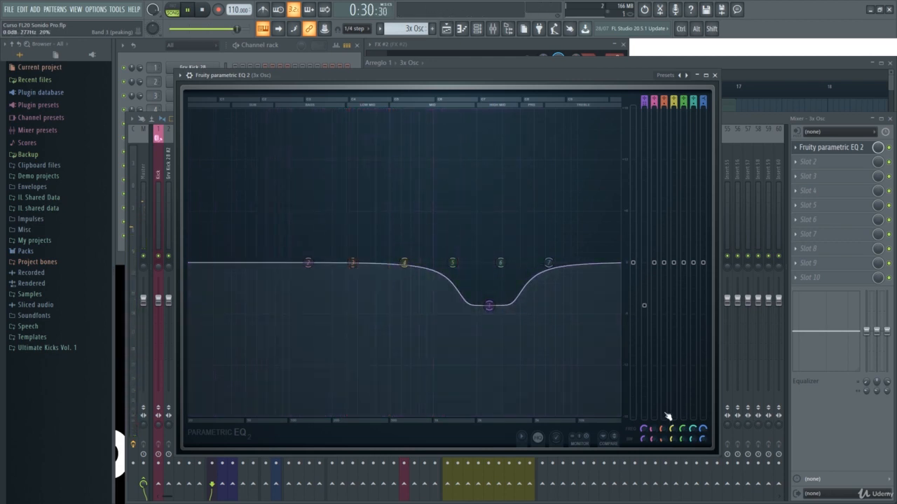
pyautogui.moveTo(643, 430); pyautogui.dragTo(640, 440)
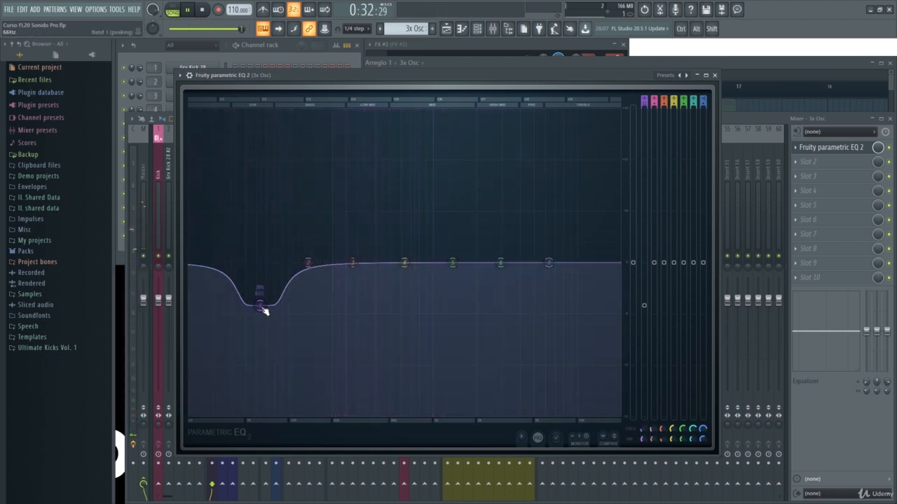
# Audition a midrange boost on peaking band 1, flatten it at about 702 Hz, and stop playback
pyautogui.moveTo(265, 308); pyautogui.dragTo(423, 194)
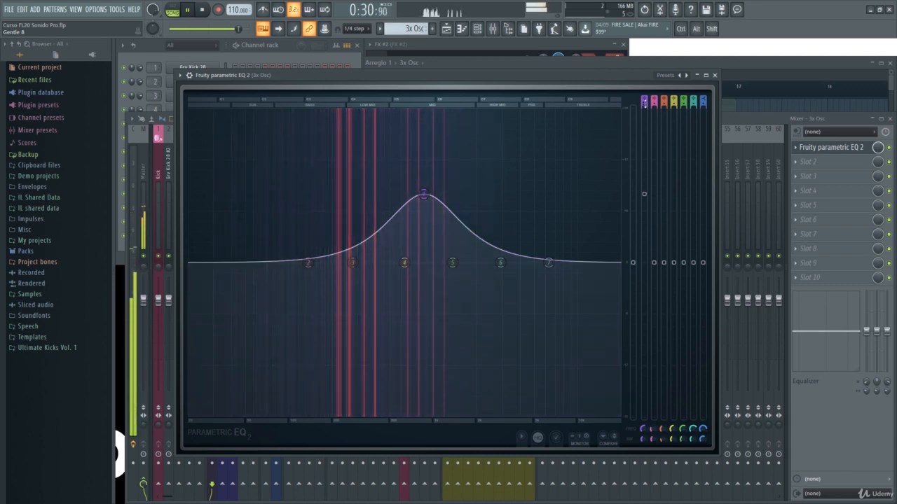
pyautogui.moveTo(424, 194); pyautogui.dragTo(410, 264)
pyautogui.press('space')
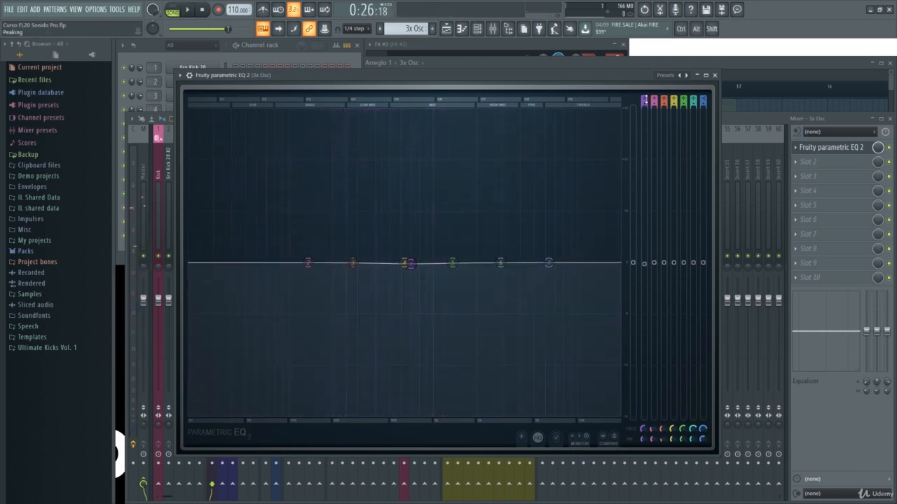
# Switch band 1 to high shelf, audition it, and set its level to 0 dB
pyautogui.moveTo(645, 100); pyautogui.dragTo(646, 106)
pyautogui.press('space')
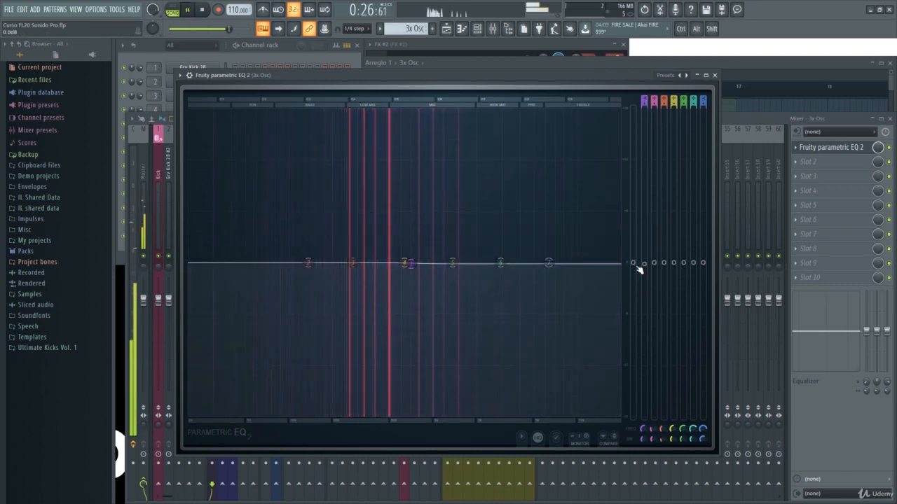
pyautogui.press('space')
pyautogui.moveTo(645, 265)
pyautogui.mouseDown()
pyautogui.moveTo(644, 187)
pyautogui.moveTo(645, 418)
pyautogui.moveTo(644, 112)
pyautogui.moveTo(644, 417)
pyautogui.moveTo(645, 112)
pyautogui.moveTo(644, 303)
pyautogui.moveTo(645, 262)
pyautogui.mouseUp()
pyautogui.press('space')
pyautogui.press('space')
pyautogui.press('space')
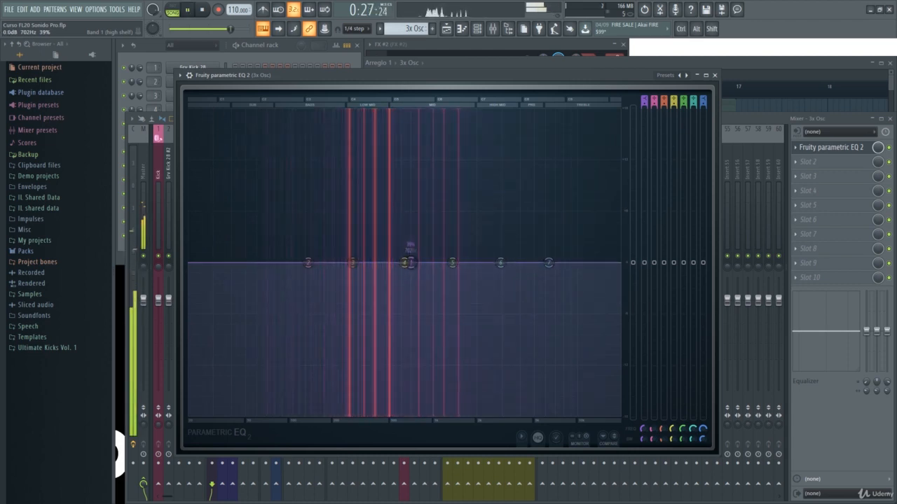
pyautogui.press('space')
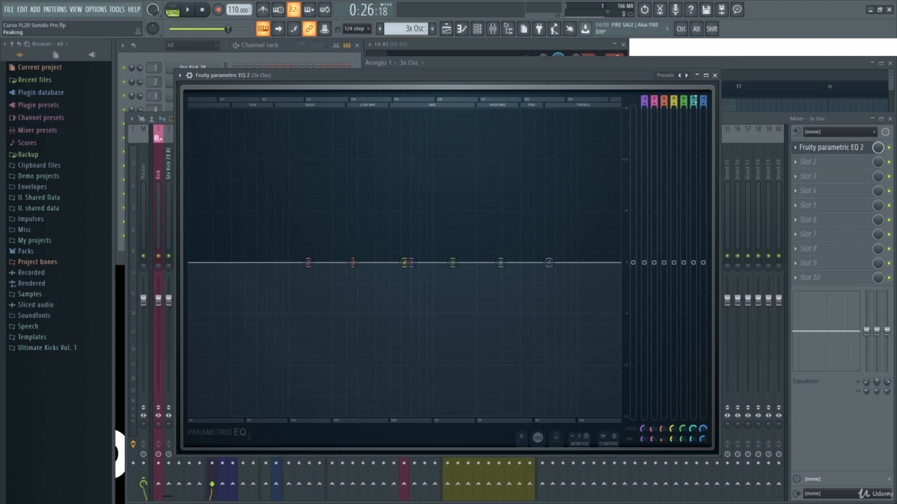
# Close the parametric EQ, load Fruity Free Filter into the third effect slot, and move its window over the mixer
pyautogui.click(714, 75)
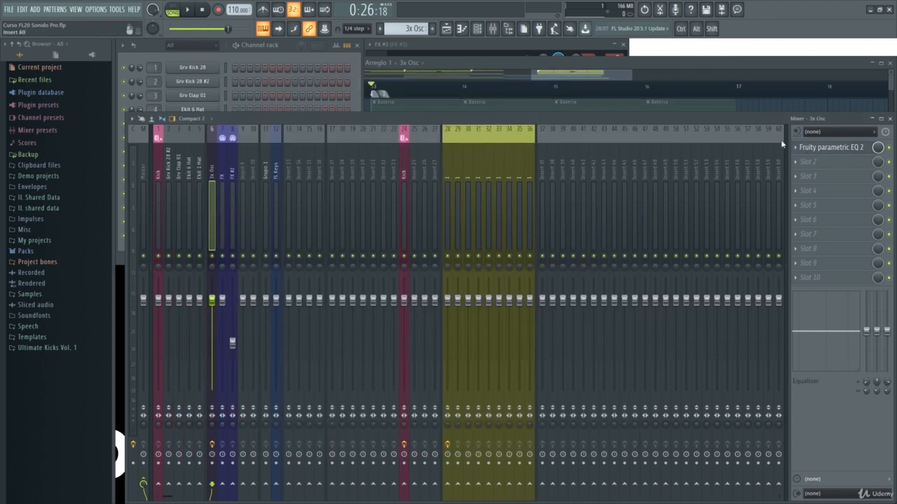
pyautogui.click(799, 178)
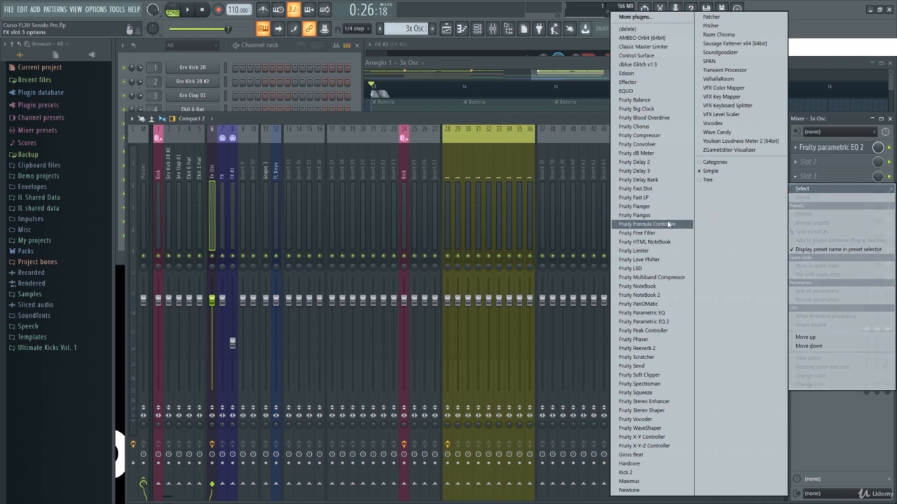
pyautogui.click(638, 234)
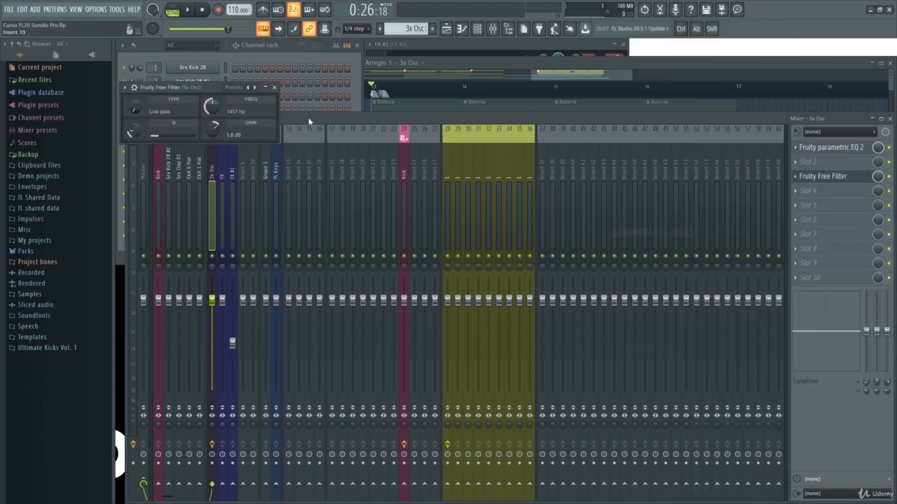
pyautogui.moveTo(191, 93); pyautogui.dragTo(458, 207)
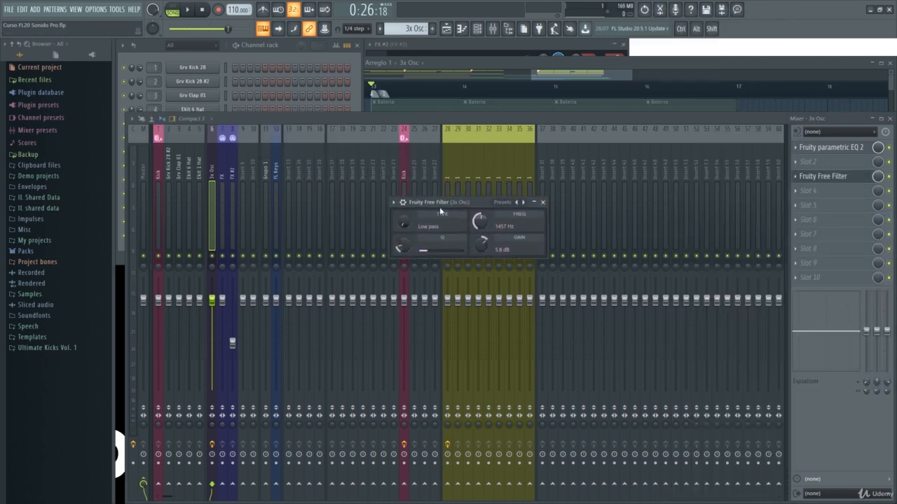
# Try Fruity Free Filter's controls, choosing the high shelf type, setting the frequency to 1150 Hz, and adjusting Q and gain
pyautogui.moveTo(404, 217)
pyautogui.mouseDown()
pyautogui.moveTo(410, 227)
pyautogui.moveTo(410, 204)
pyautogui.mouseUp()
pyautogui.moveTo(410, 226); pyautogui.dragTo(409, 218)
pyautogui.moveTo(493, 231); pyautogui.dragTo(479, 227)
pyautogui.moveTo(403, 244)
pyautogui.mouseDown()
pyautogui.moveTo(403, 236)
pyautogui.moveTo(402, 245)
pyautogui.mouseUp()
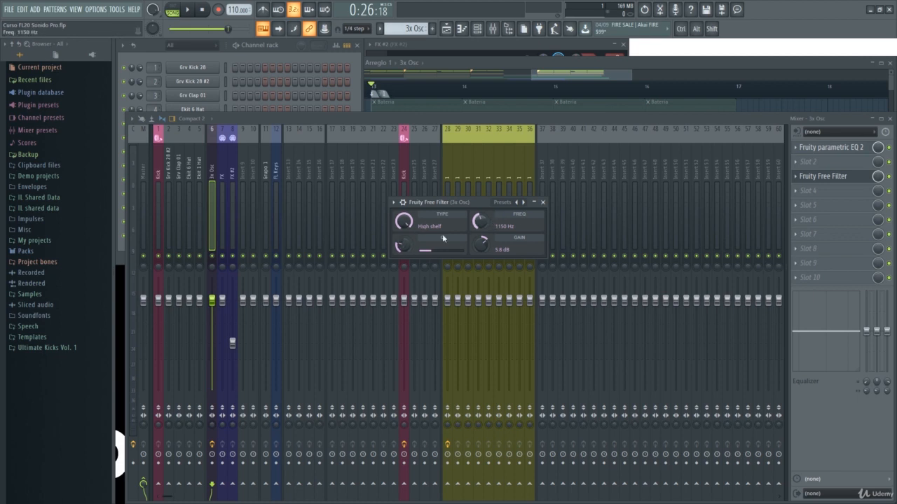
pyautogui.moveTo(481, 244); pyautogui.dragTo(481, 249)
pyautogui.moveTo(414, 228); pyautogui.dragTo(414, 231)
pyautogui.moveTo(414, 231); pyautogui.dragTo(414, 229)
# Close Fruity Free Filter, then reopen Fruity Parametric EQ 2 for comparison and close it
pyautogui.click(542, 202)
pyautogui.click(831, 147)
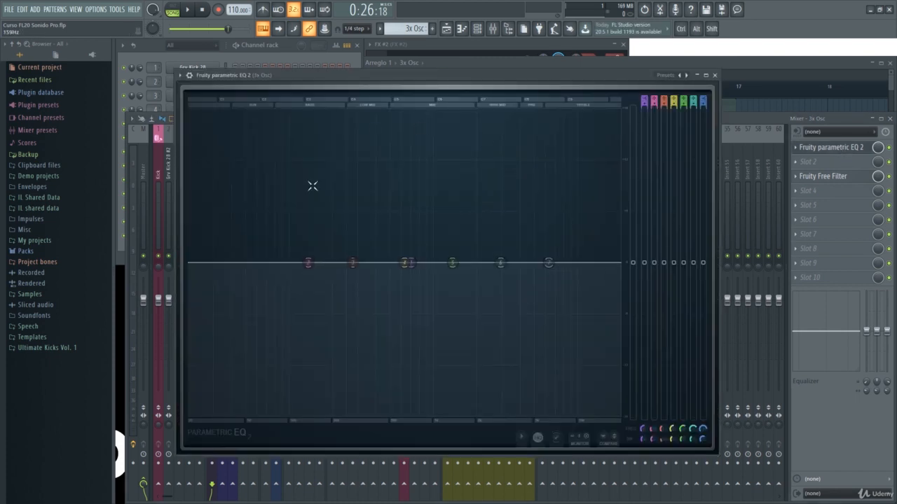
pyautogui.click(714, 75)
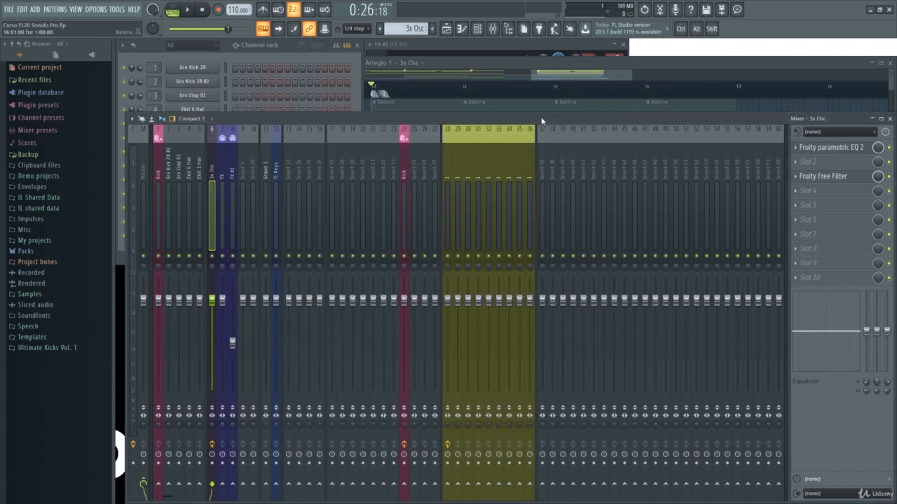